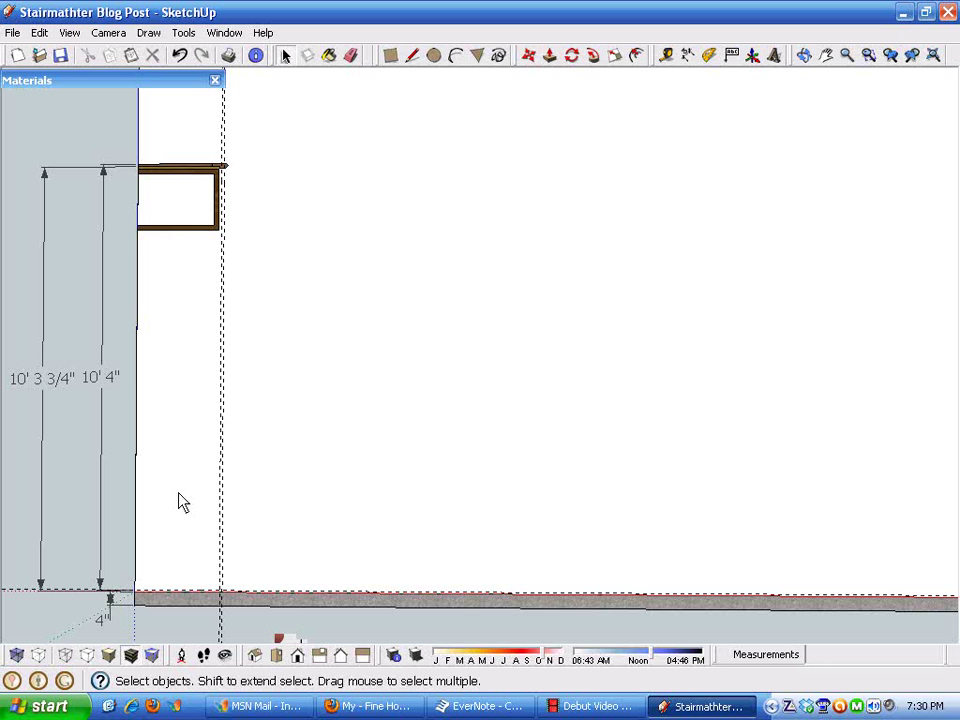
Examine the stair section's floor-to-floor height dimensions, concrete slab, upper floor framing and guide lines
{"action": "scroll", "coordinate": [143, 610], "scroll_direction": "up", "scroll_amount": 2}
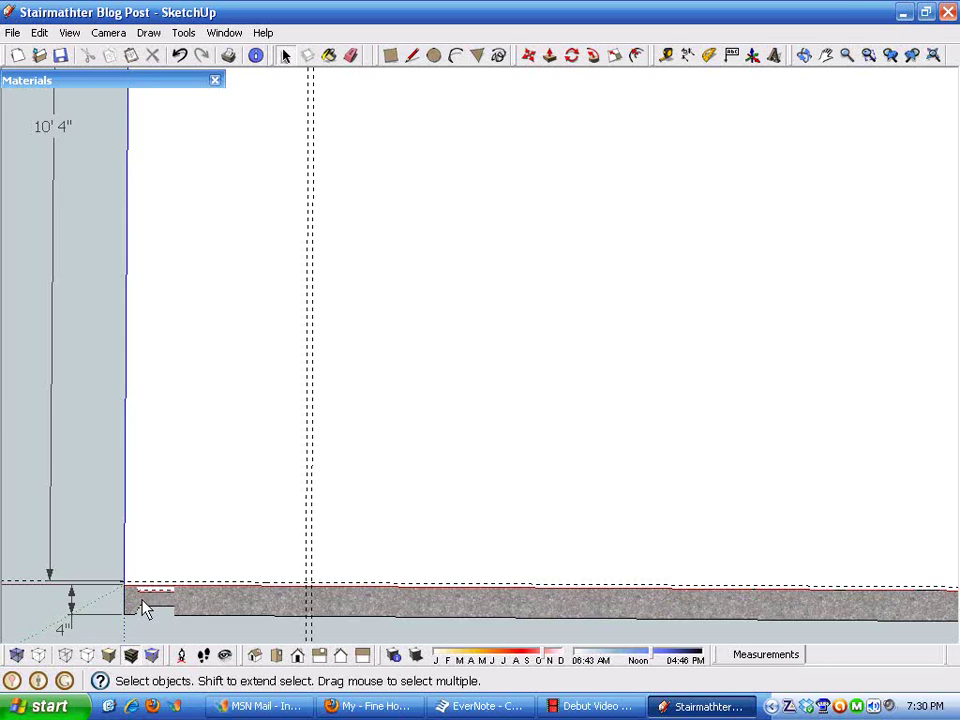
{"action": "scroll", "coordinate": [143, 610], "scroll_direction": "down", "scroll_amount": 2}
{"action": "scroll", "coordinate": [146, 612], "scroll_direction": "up", "scroll_amount": 2}
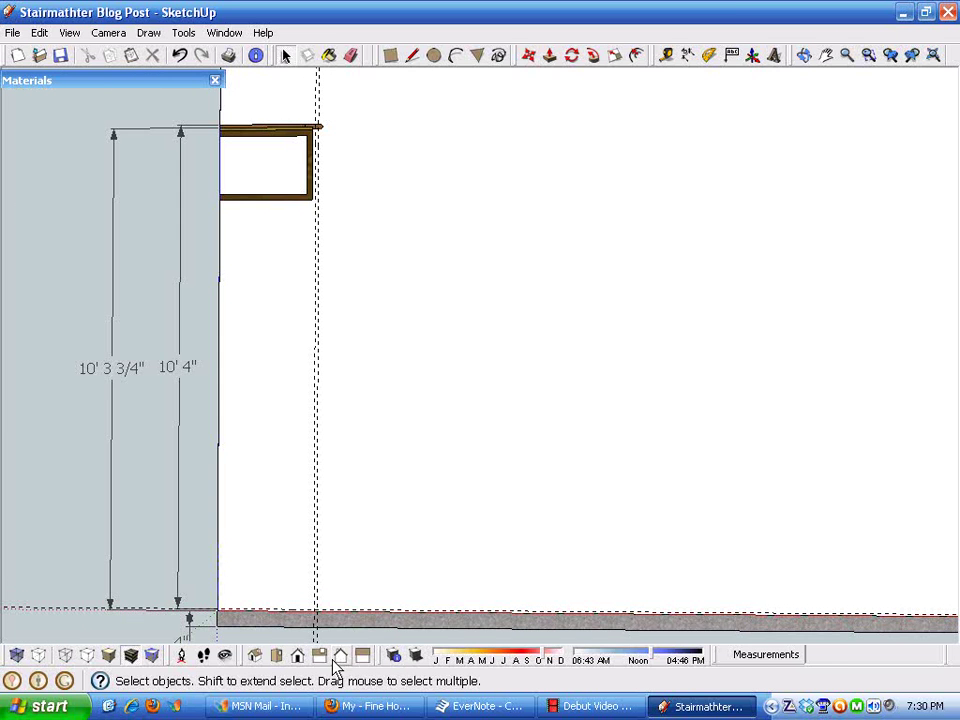
{"action": "scroll", "coordinate": [298, 140], "scroll_direction": "up", "scroll_amount": 3}
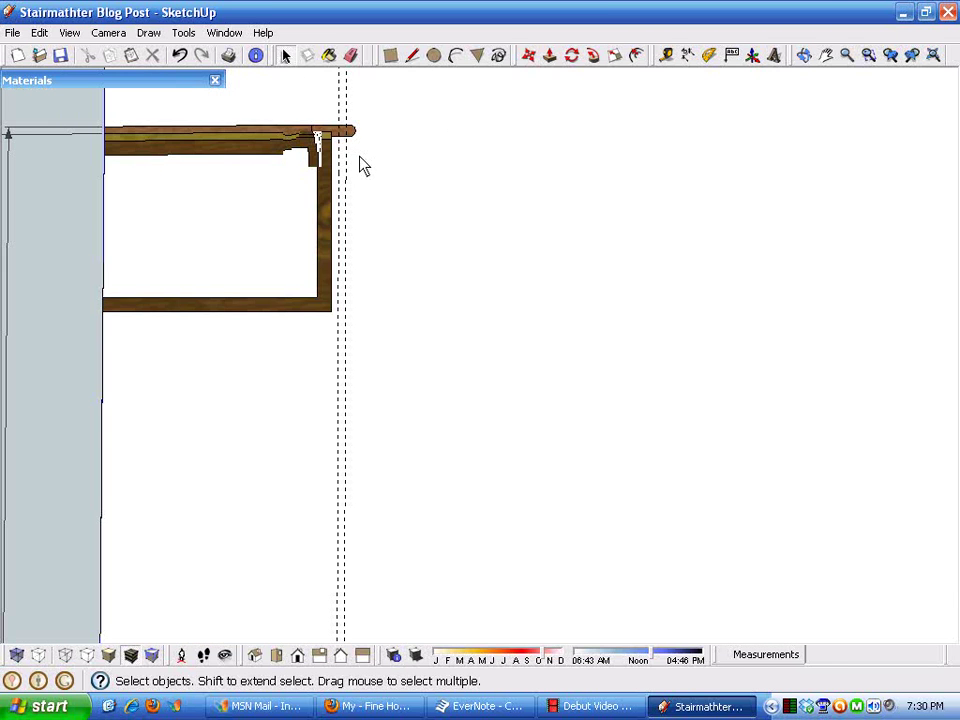
{"action": "scroll", "coordinate": [422, 238], "scroll_direction": "up", "scroll_amount": 2}
{"action": "scroll", "coordinate": [418, 248], "scroll_direction": "down", "scroll_amount": 3}
{"action": "scroll", "coordinate": [230, 240], "scroll_direction": "down", "scroll_amount": 3}
{"action": "scroll", "coordinate": [250, 450], "scroll_direction": "down", "scroll_amount": 1}
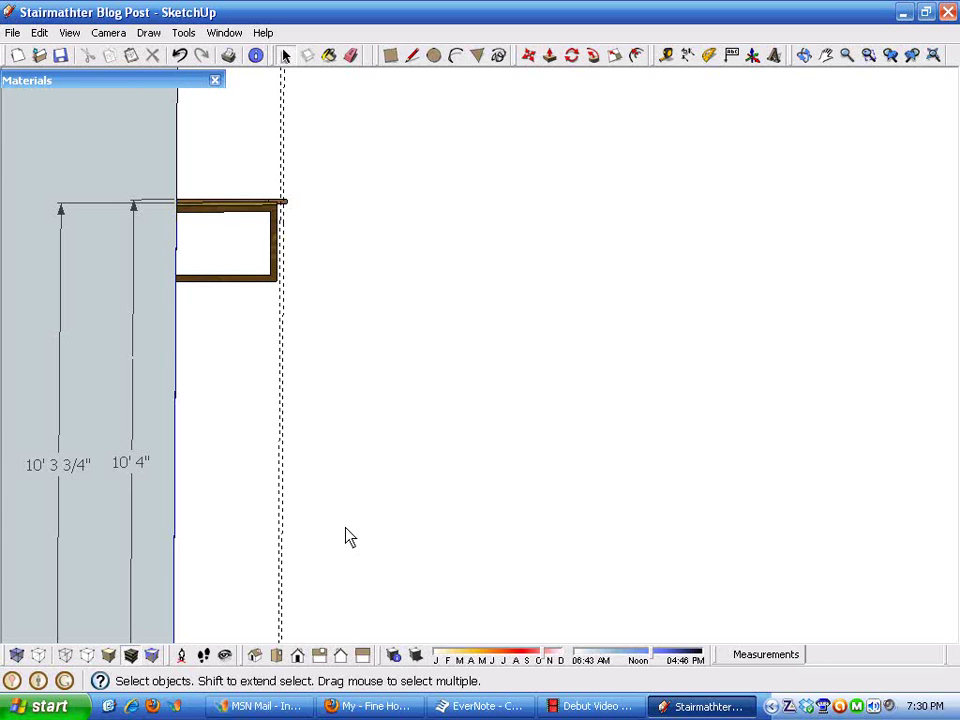
{"action": "scroll", "coordinate": [401, 585], "scroll_direction": "down", "scroll_amount": 2}
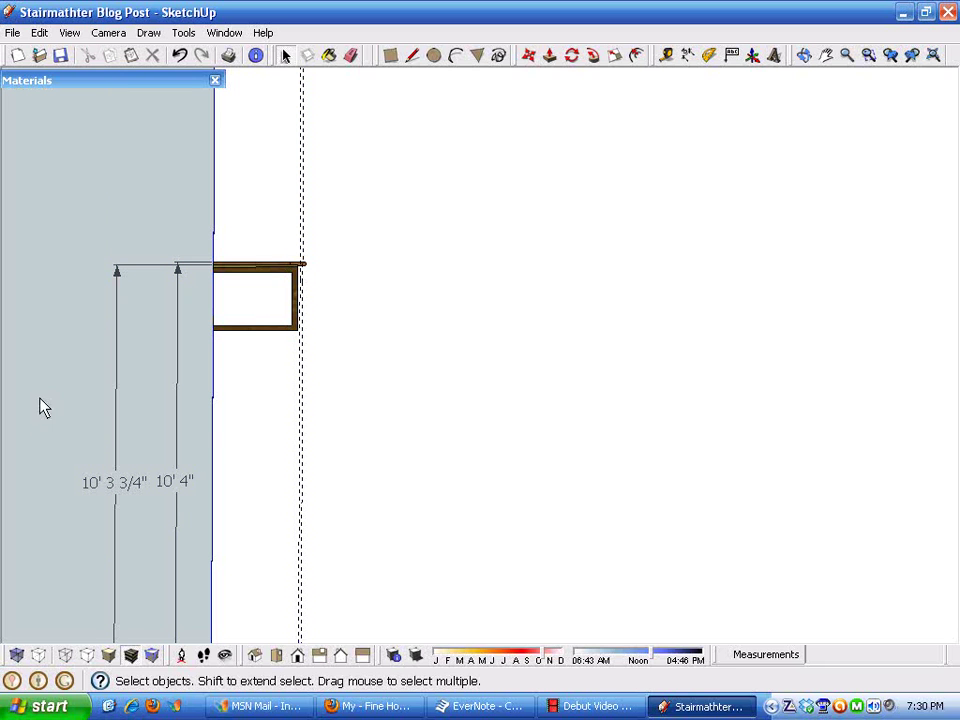
{"action": "key", "text": "ctrl+a"}
{"action": "left_click_drag", "start_coordinate": [467, 507], "coordinate": [426, 438]}
{"action": "middle_click_drag", "start_coordinate": [426, 438], "coordinate": [448, 365]}
{"action": "scroll", "coordinate": [508, 472], "scroll_direction": "down", "scroll_amount": 1}
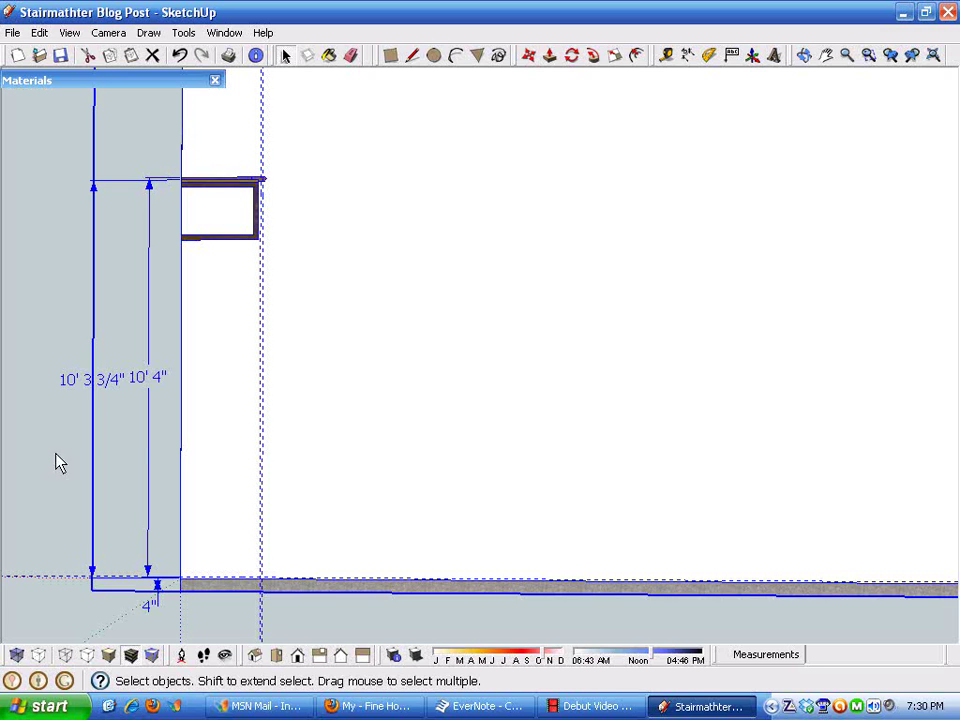
{"action": "key", "text": "ctrl+t"}
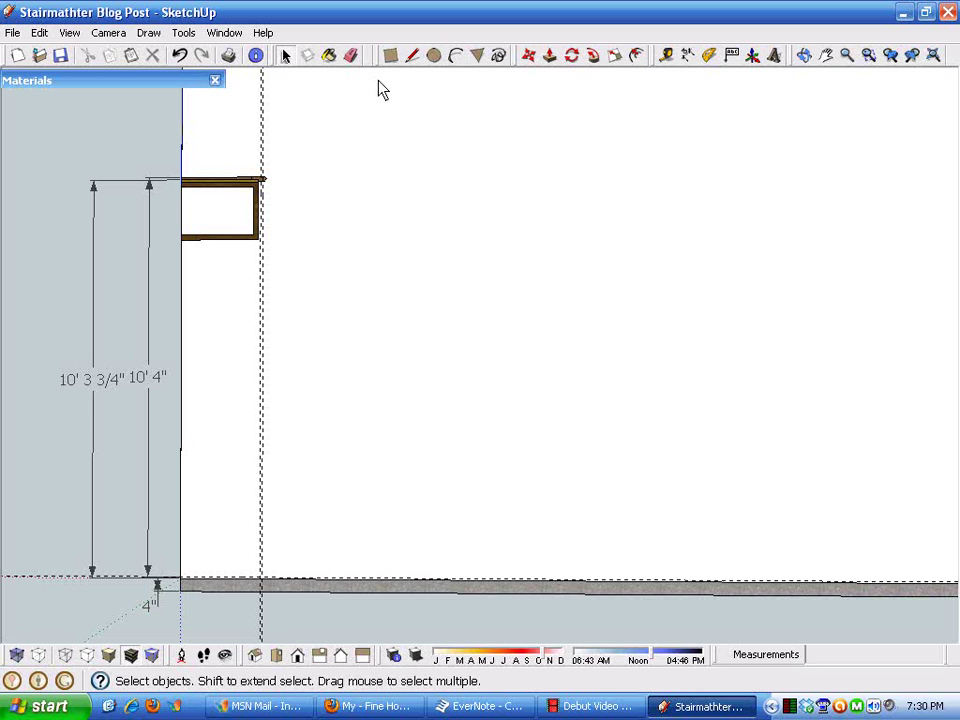
Draw a vertical line along the guide nearer the framing, from the horizontal floor guide up to the top of the upper floor's nosing
{"action": "left_click", "coordinate": [416, 56]}
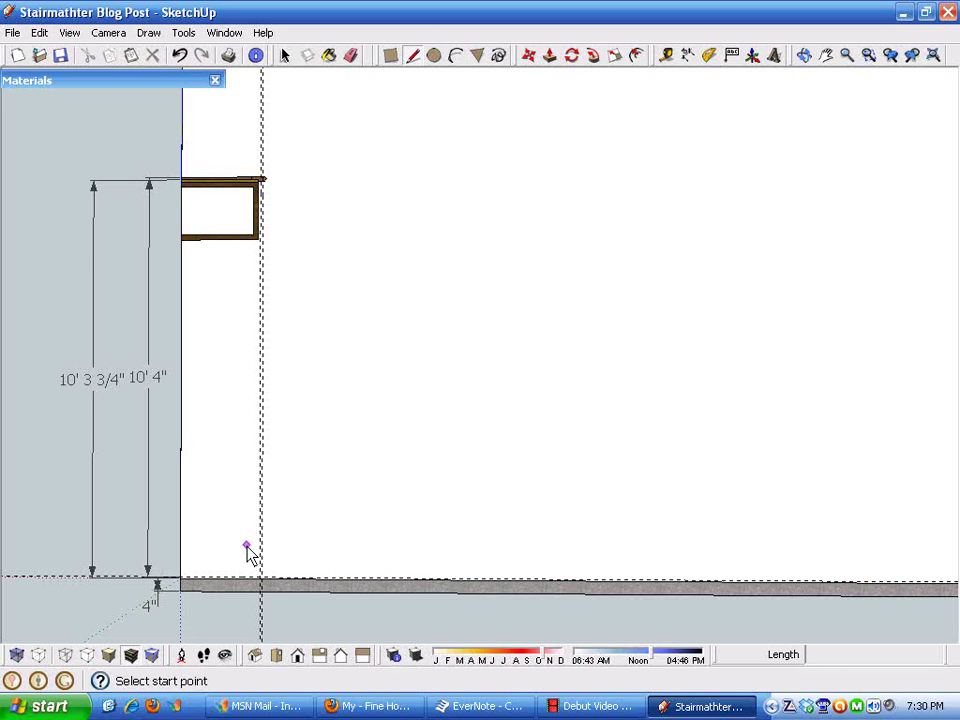
{"action": "scroll", "coordinate": [244, 570], "scroll_direction": "up", "scroll_amount": 2}
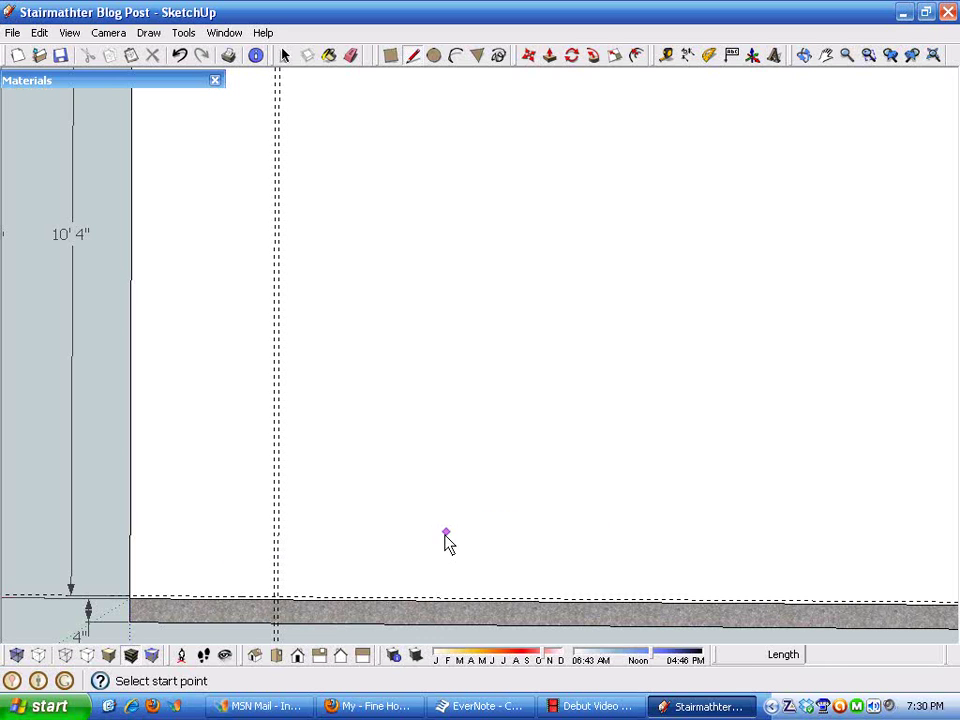
{"action": "scroll", "coordinate": [356, 556], "scroll_direction": "down", "scroll_amount": 1}
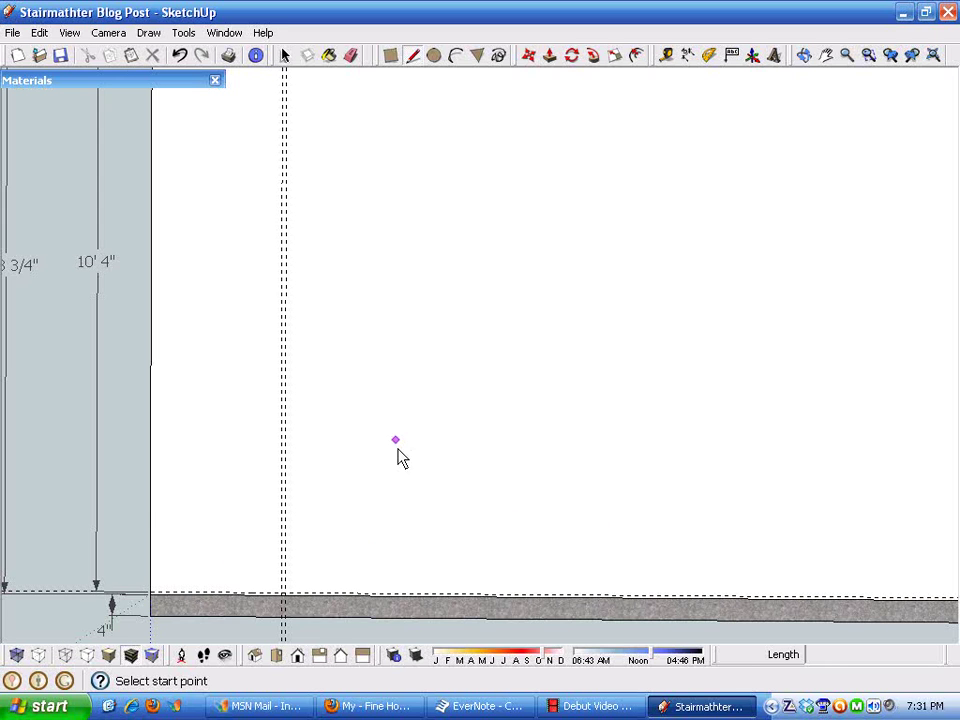
{"action": "scroll", "coordinate": [398, 503], "scroll_direction": "down", "scroll_amount": 1}
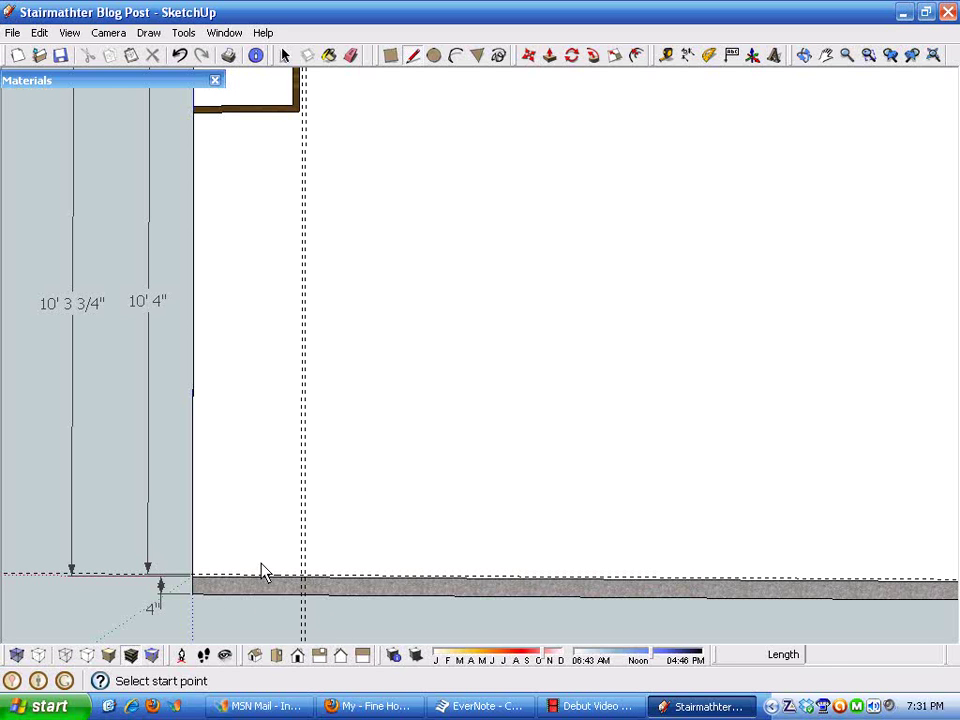
{"action": "scroll", "coordinate": [302, 621], "scroll_direction": "up", "scroll_amount": 3}
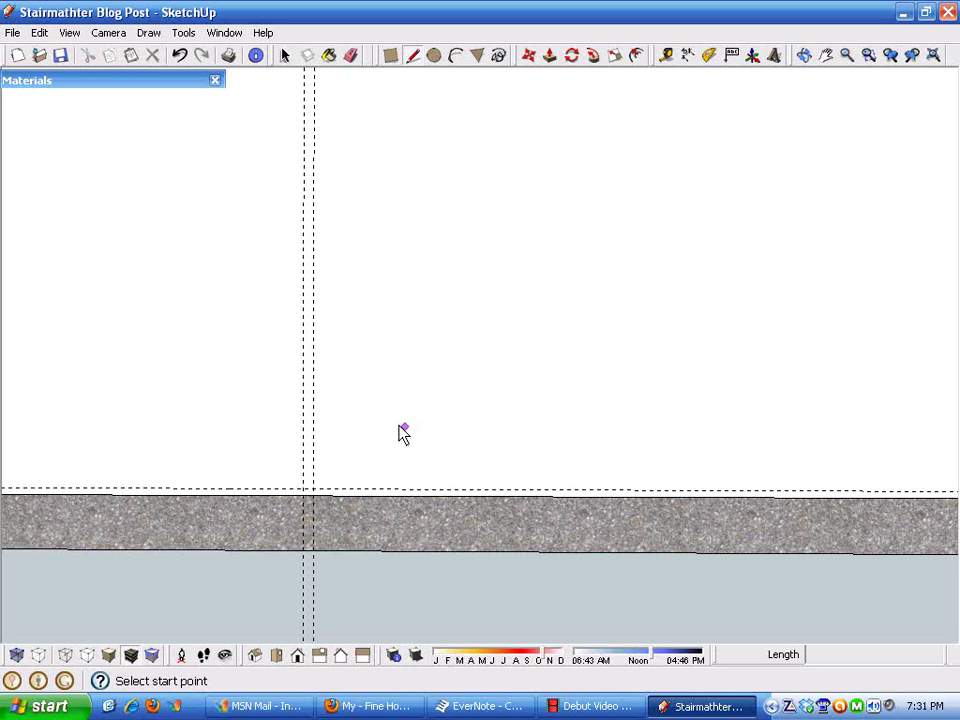
{"action": "left_click", "coordinate": [302, 490]}
{"action": "scroll", "coordinate": [300, 615], "scroll_direction": "down", "scroll_amount": 1}
{"action": "scroll", "coordinate": [303, 630], "scroll_direction": "down", "scroll_amount": 4}
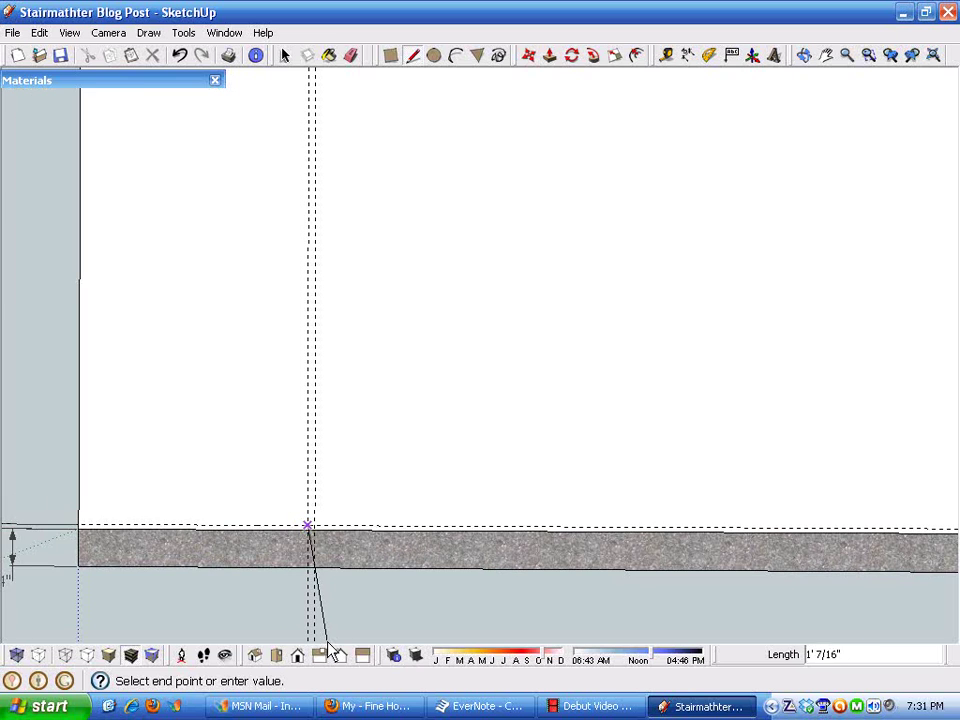
{"action": "scroll", "coordinate": [320, 655], "scroll_direction": "down", "scroll_amount": 3}
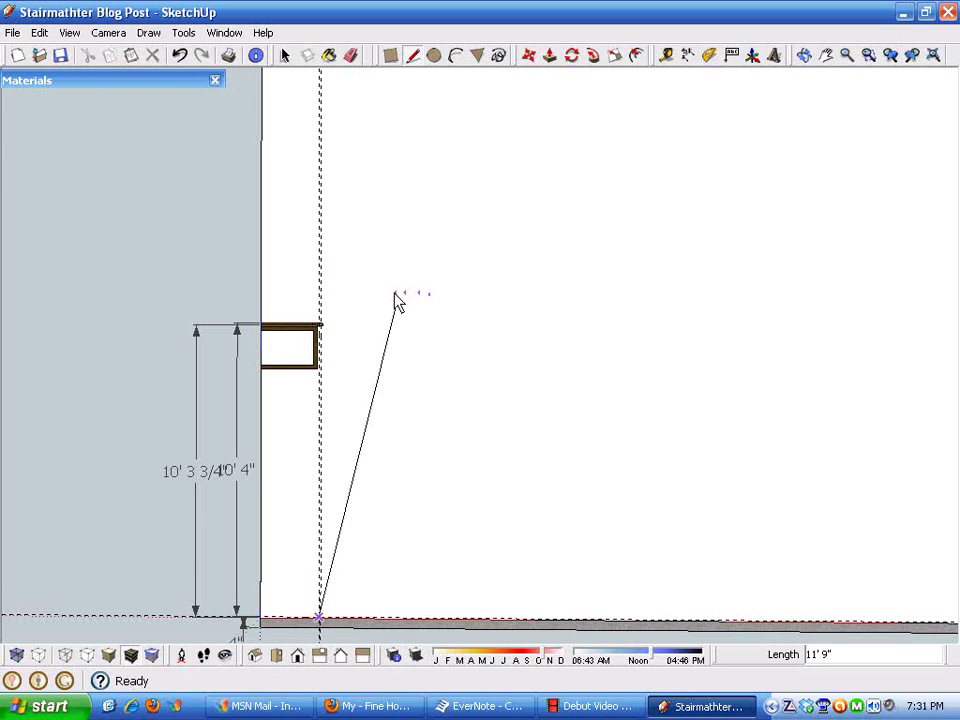
{"action": "scroll", "coordinate": [325, 352], "scroll_direction": "up", "scroll_amount": 4}
{"action": "scroll", "coordinate": [325, 352], "scroll_direction": "up", "scroll_amount": 5}
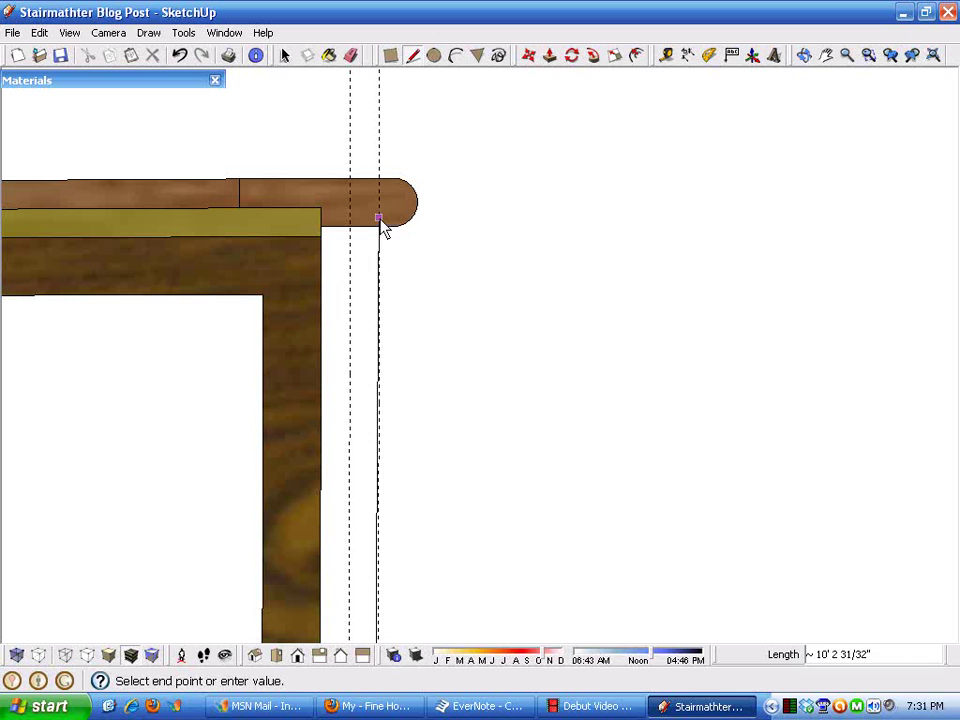
{"action": "left_click", "coordinate": [349, 180]}
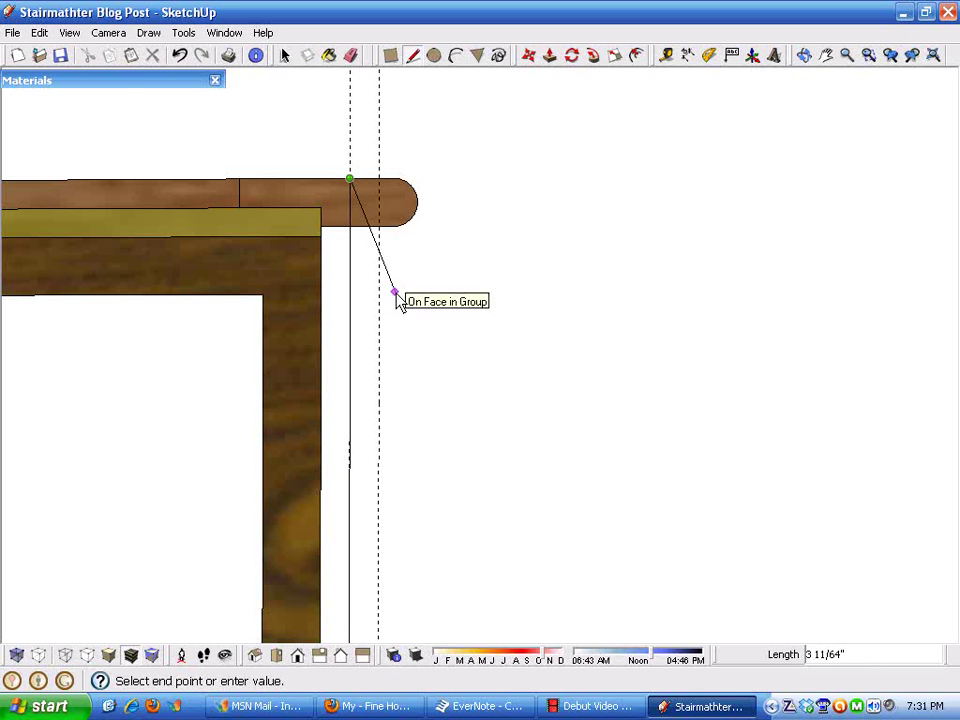
{"action": "key", "text": "space"}
Divide the vertical rise line into 16 equal segments of 7 3/4"
{"action": "key", "text": "ctrl+a"}
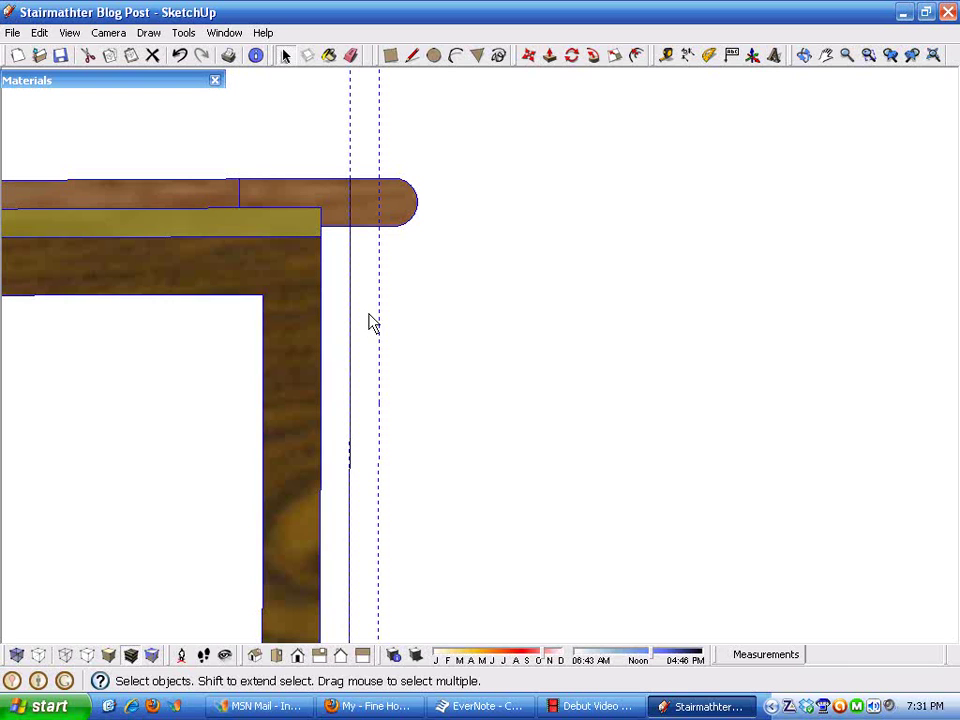
{"action": "left_click", "coordinate": [350, 290]}
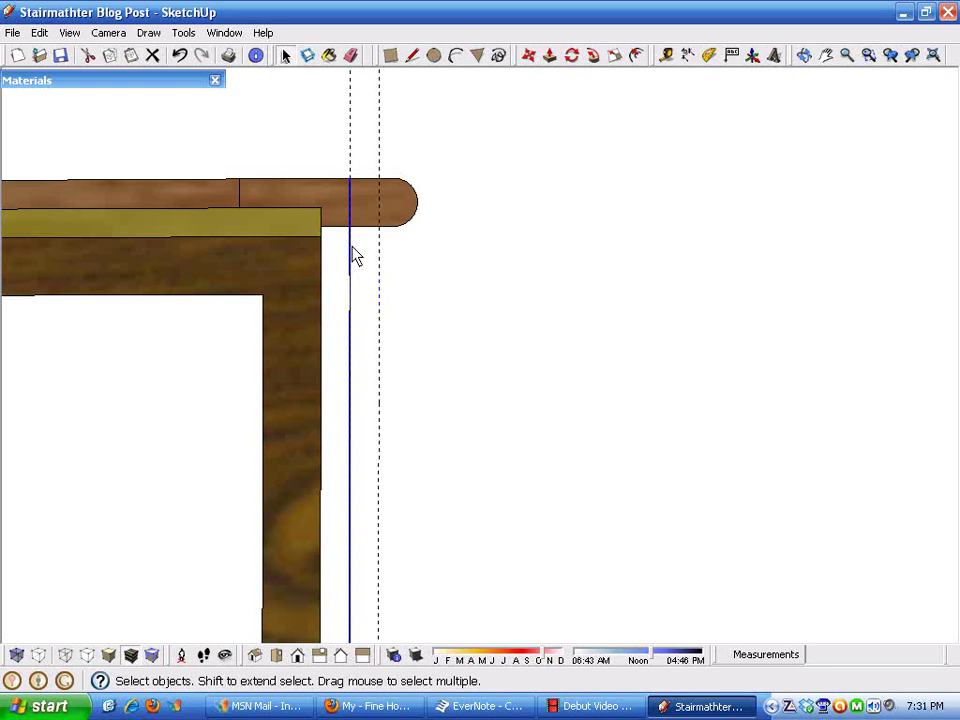
{"action": "right_click", "coordinate": [354, 256]}
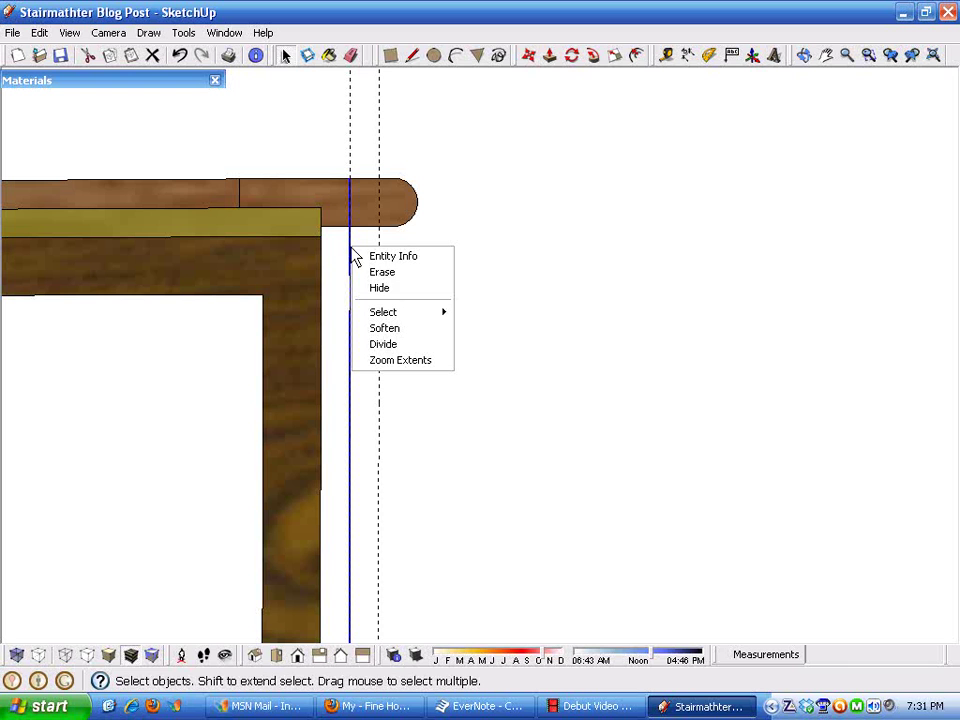
{"action": "left_click", "coordinate": [383, 344]}
{"action": "scroll", "coordinate": [360, 332], "scroll_direction": "down", "scroll_amount": 2}
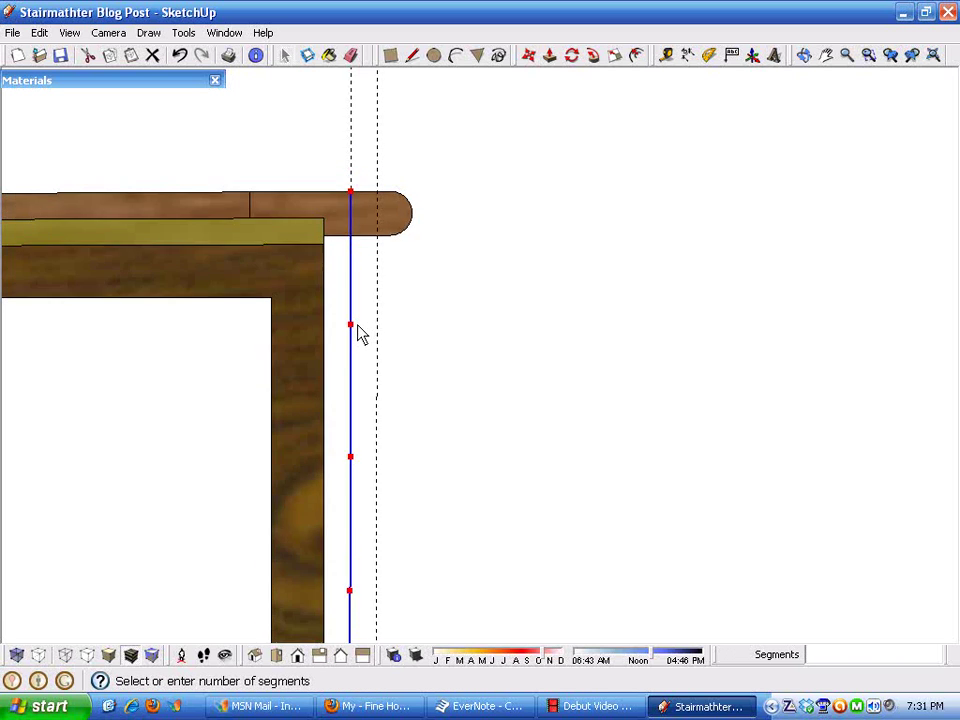
{"action": "scroll", "coordinate": [350, 316], "scroll_direction": "down", "scroll_amount": 2}
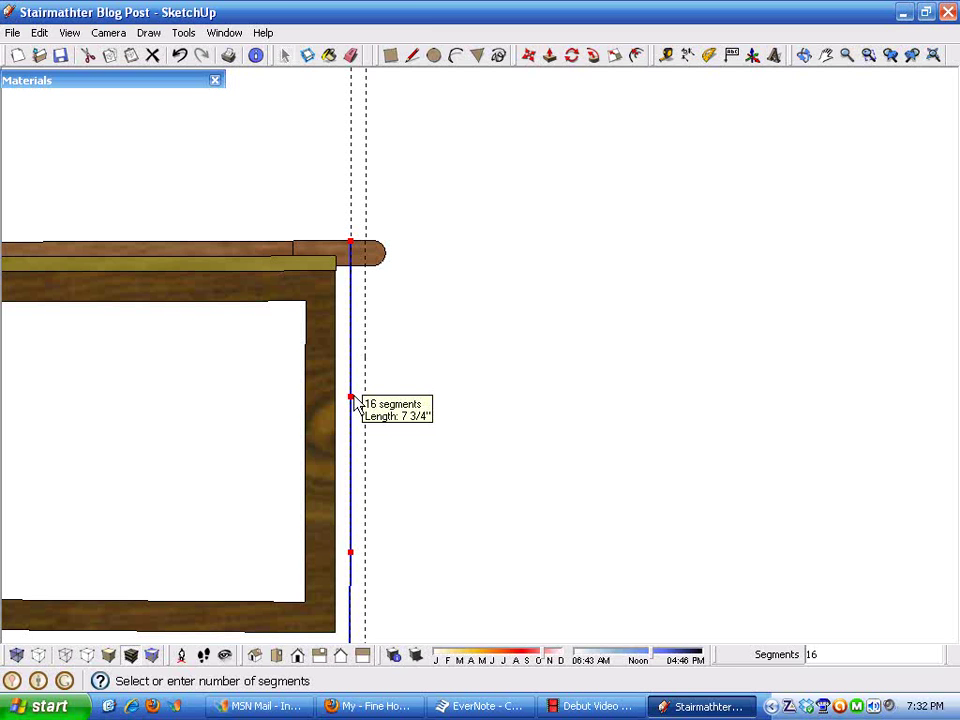
{"action": "left_click", "coordinate": [353, 403]}
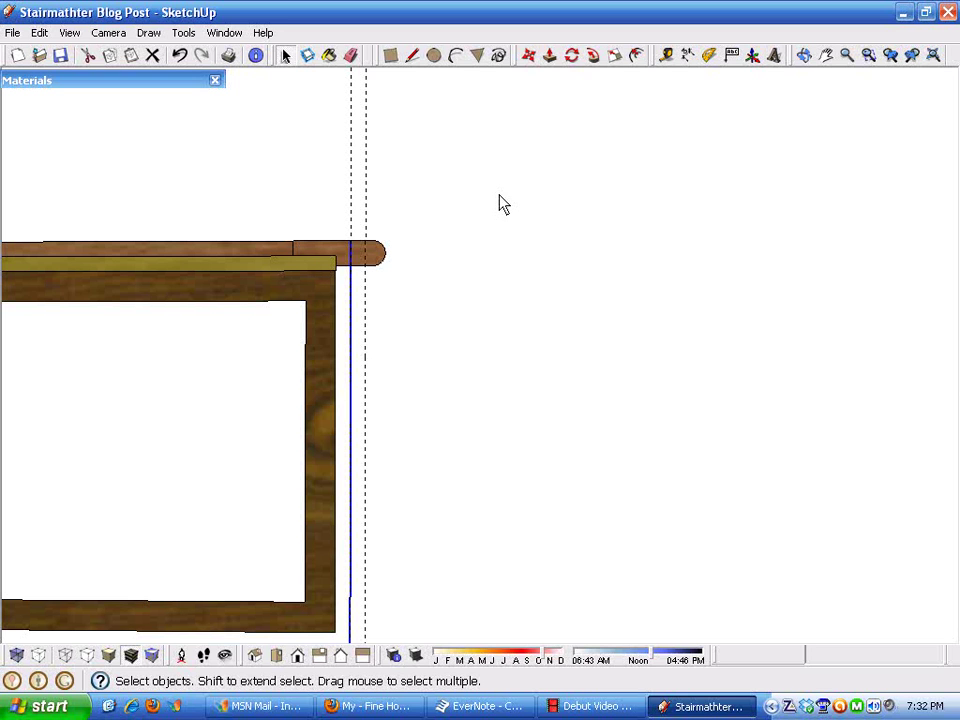
Draw a 10" horizontal tread line from the first division point below the top, and close the triangle to the rise line's upper end
{"action": "left_click", "coordinate": [412, 56]}
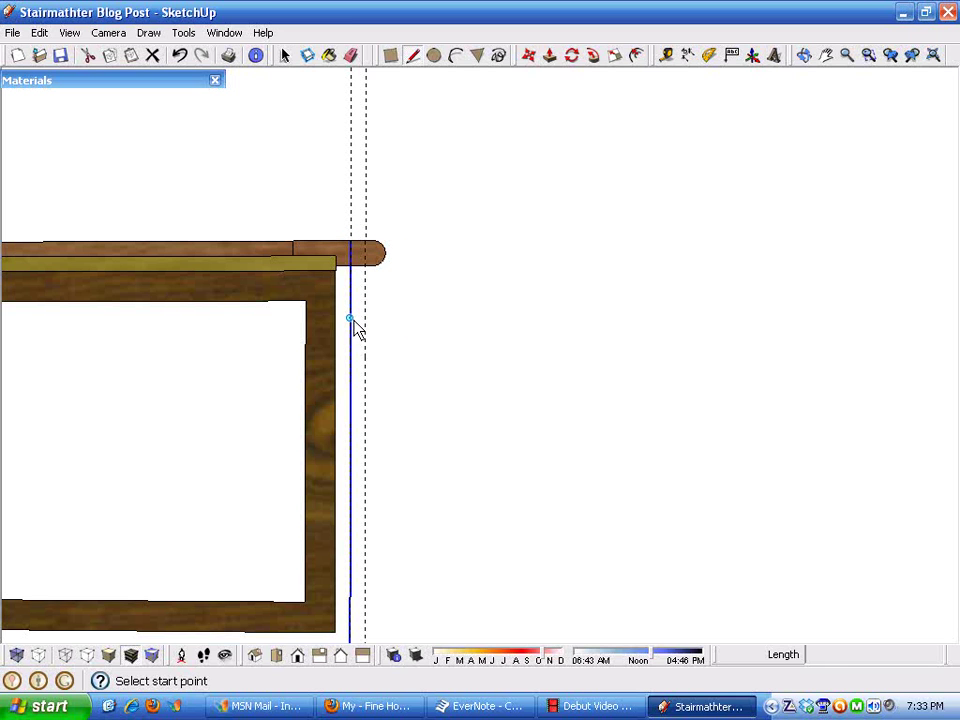
{"action": "left_click", "coordinate": [352, 401]}
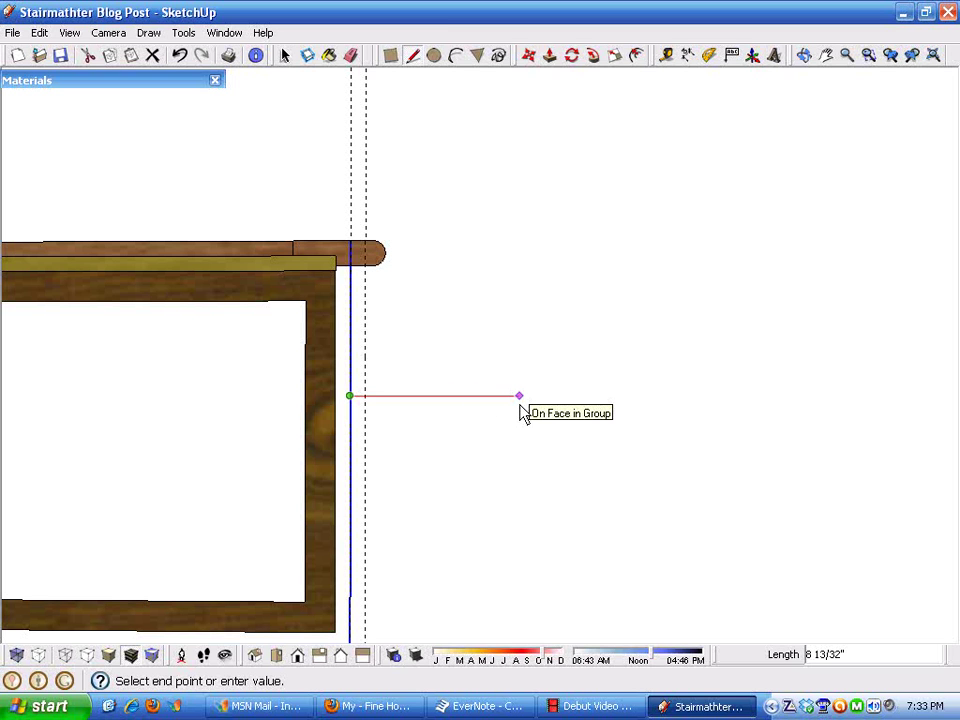
{"action": "type", "text": "10"}
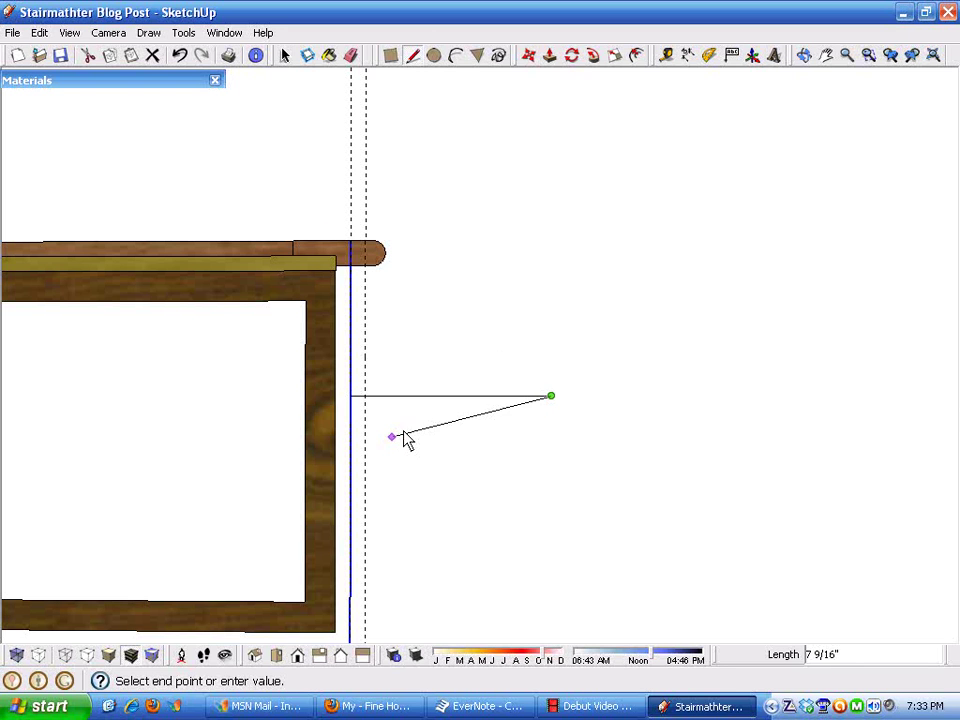
{"action": "left_click", "coordinate": [352, 243]}
{"action": "key", "text": "space"}
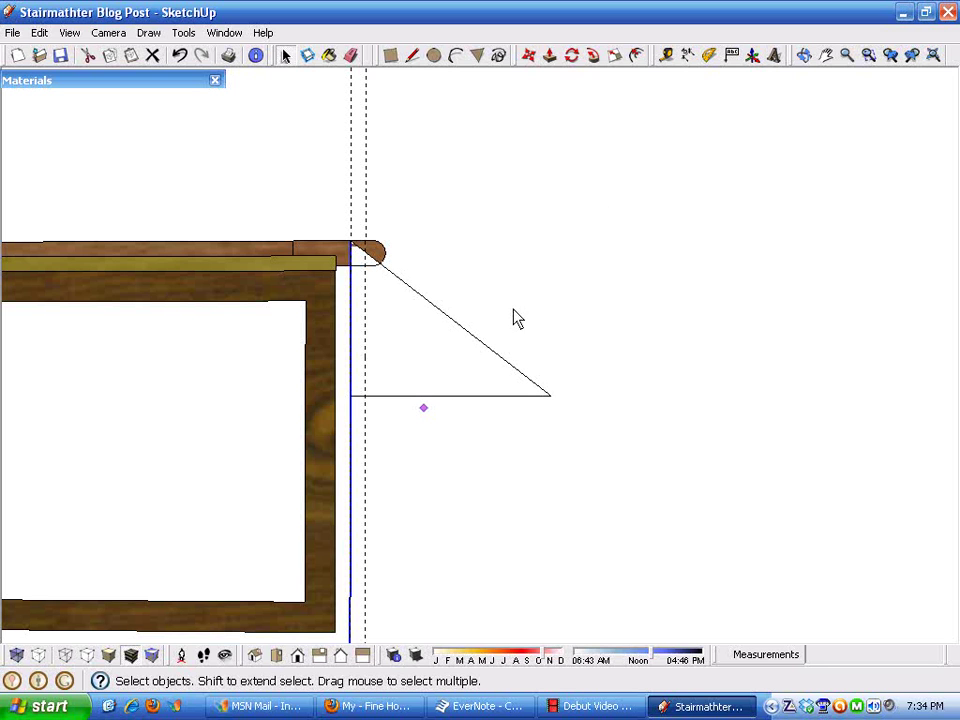
Move the whole step triangle down 1 1/4" so its upper corner meets the underside of the nosing
{"action": "double_click", "coordinate": [406, 345]}
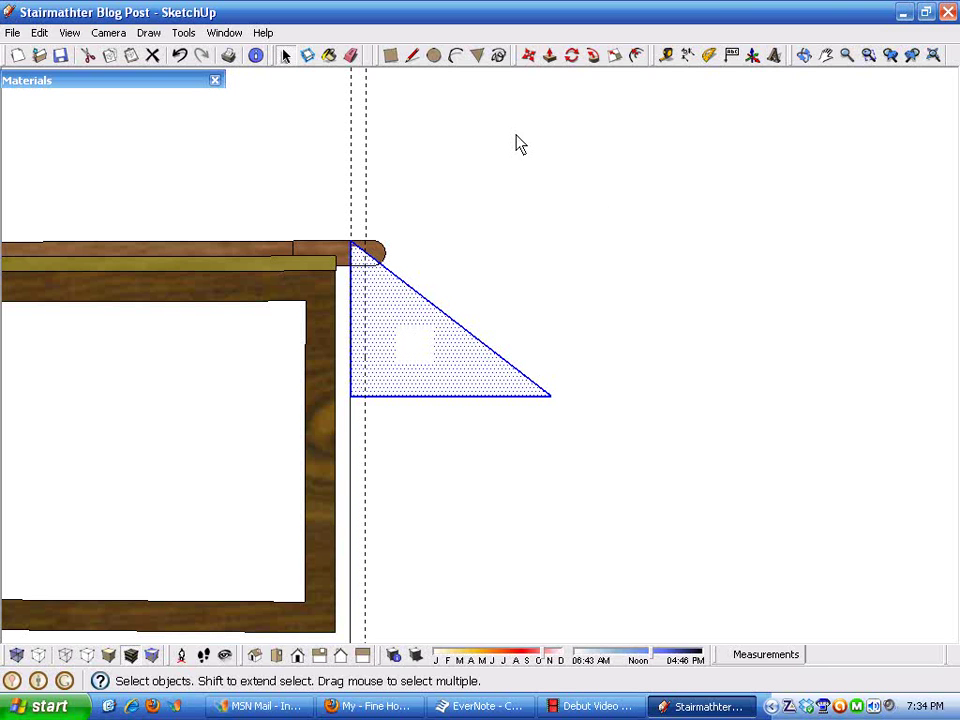
{"action": "left_click", "coordinate": [529, 56]}
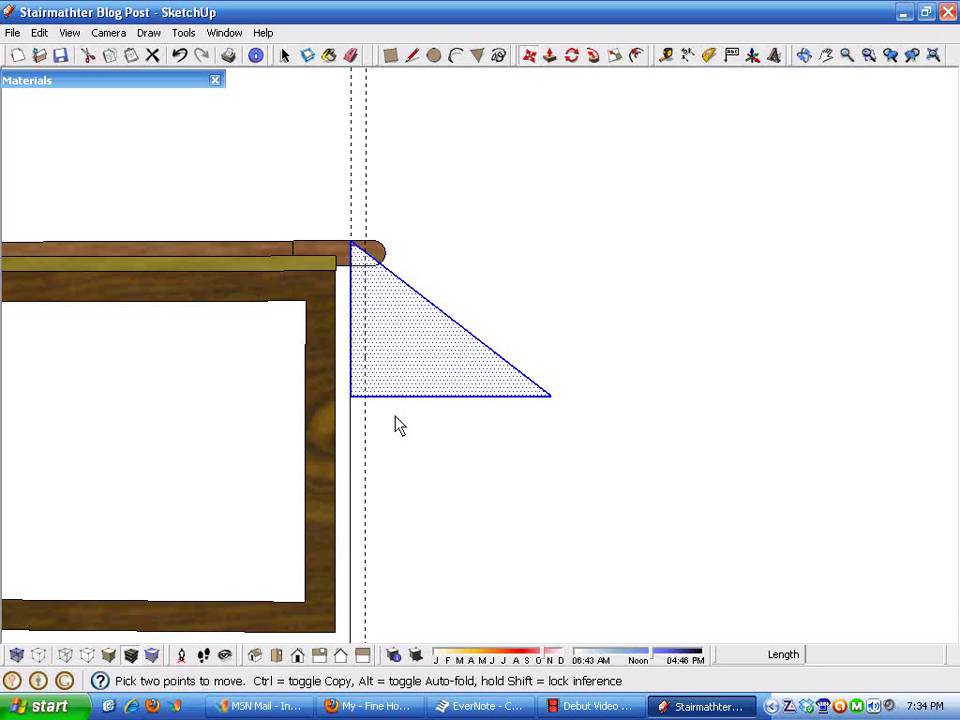
{"action": "scroll", "coordinate": [394, 424], "scroll_direction": "up", "scroll_amount": 3}
{"action": "scroll", "coordinate": [390, 415], "scroll_direction": "down", "scroll_amount": 1}
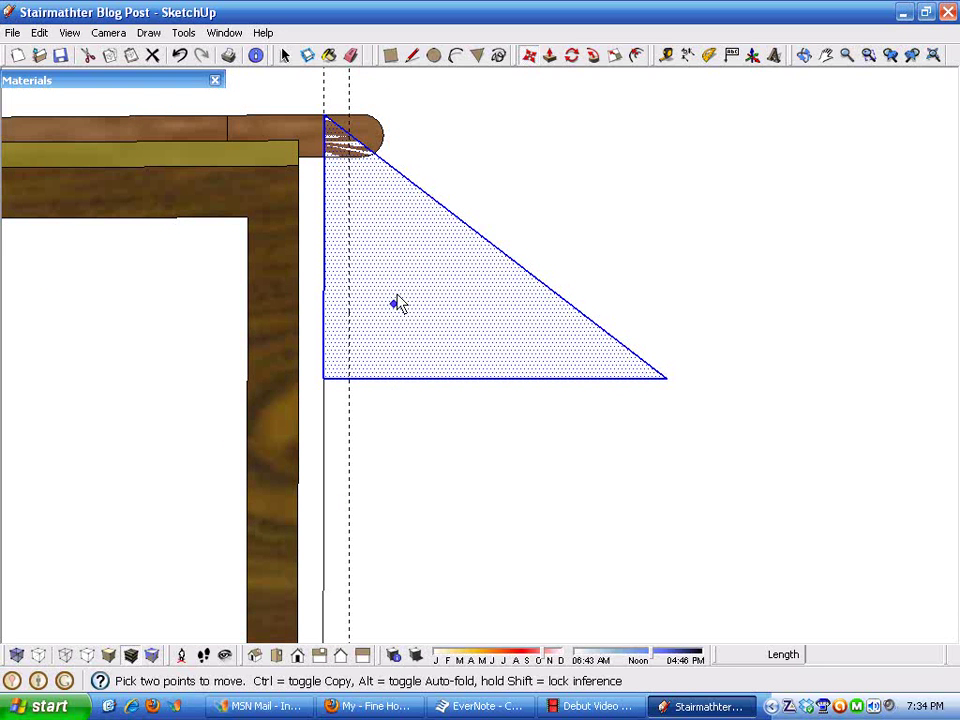
{"action": "left_click", "coordinate": [324, 120]}
{"action": "left_click", "coordinate": [328, 158]}
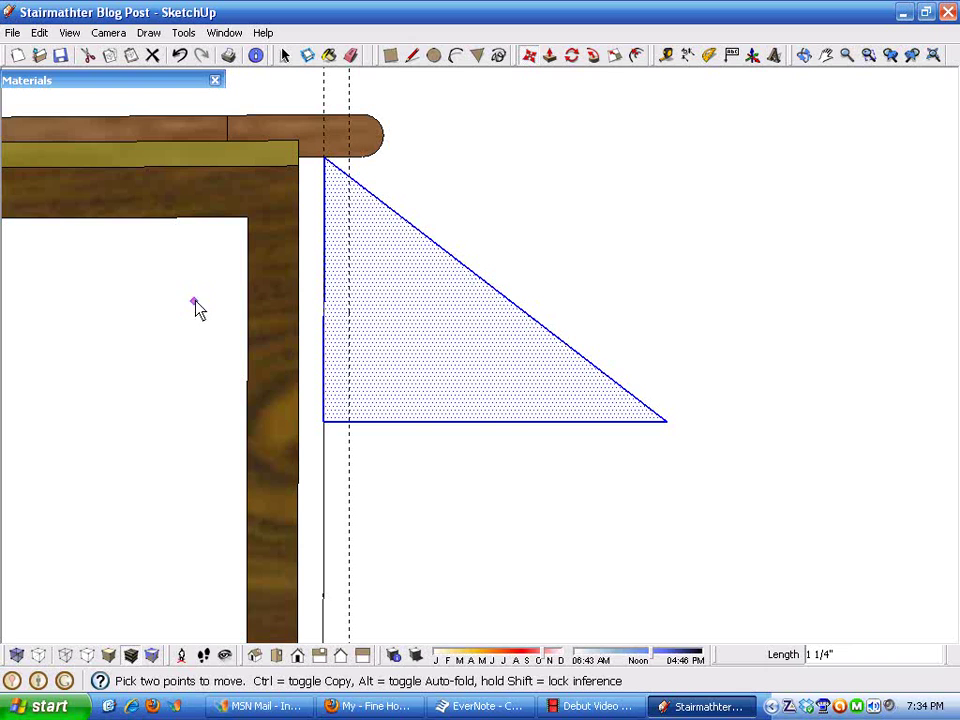
{"action": "scroll", "coordinate": [200, 320], "scroll_direction": "down", "scroll_amount": 2}
{"action": "scroll", "coordinate": [470, 326], "scroll_direction": "down", "scroll_amount": 1}
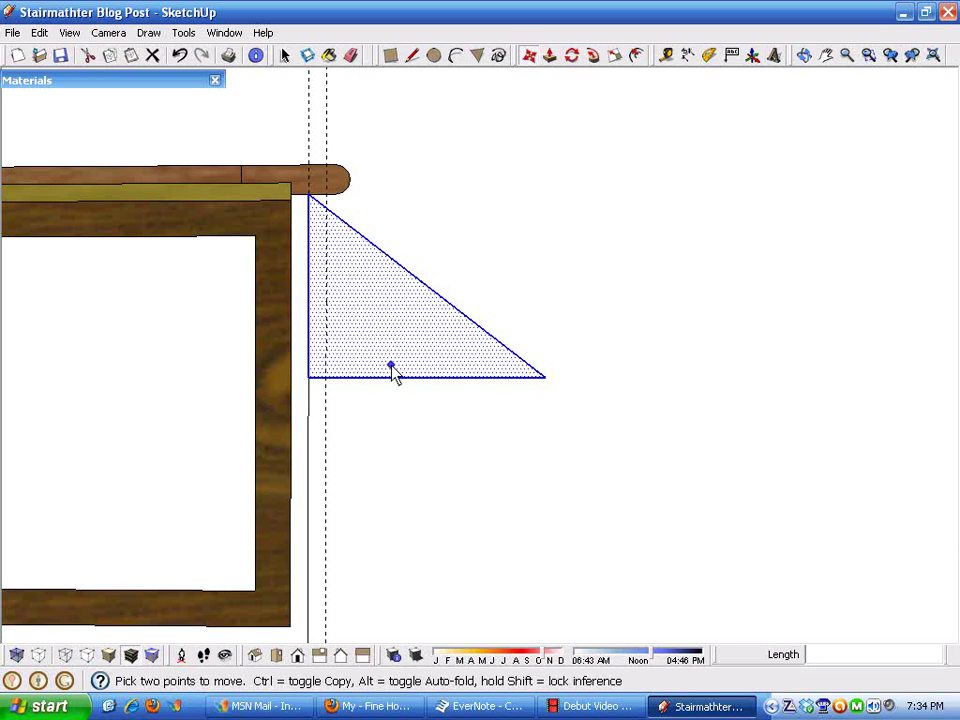
Make the triangle face and its edges a component named Stair Stringer, replacing the selection
{"action": "key", "text": "space"}
{"action": "left_click", "coordinate": [370, 346]}
{"action": "double_click", "coordinate": [370, 346]}
{"action": "right_click", "coordinate": [365, 326]}
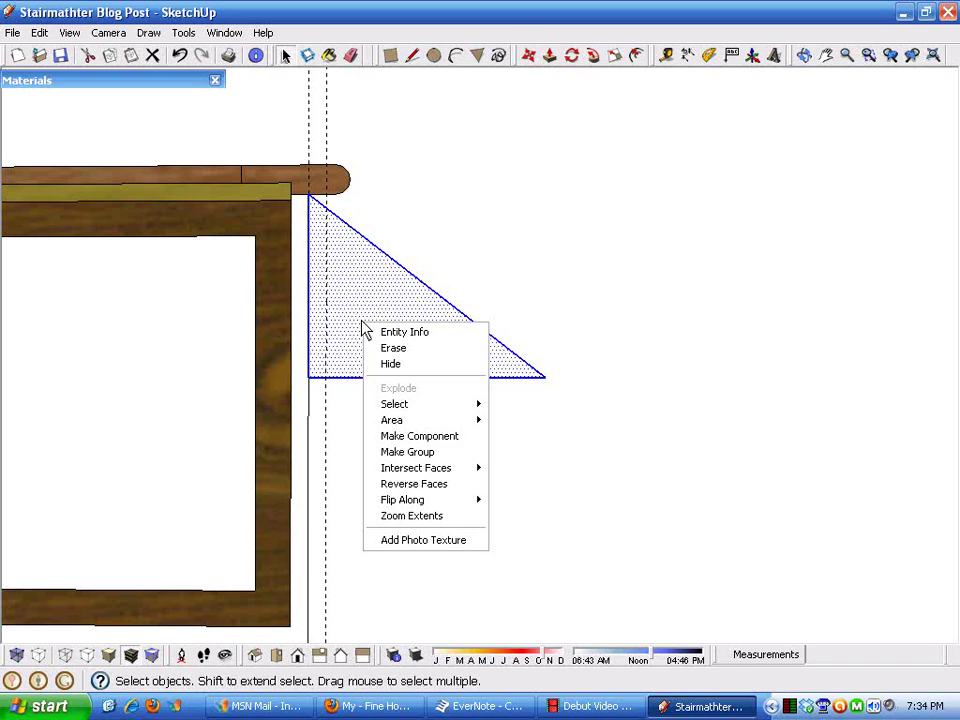
{"action": "left_click", "coordinate": [456, 440]}
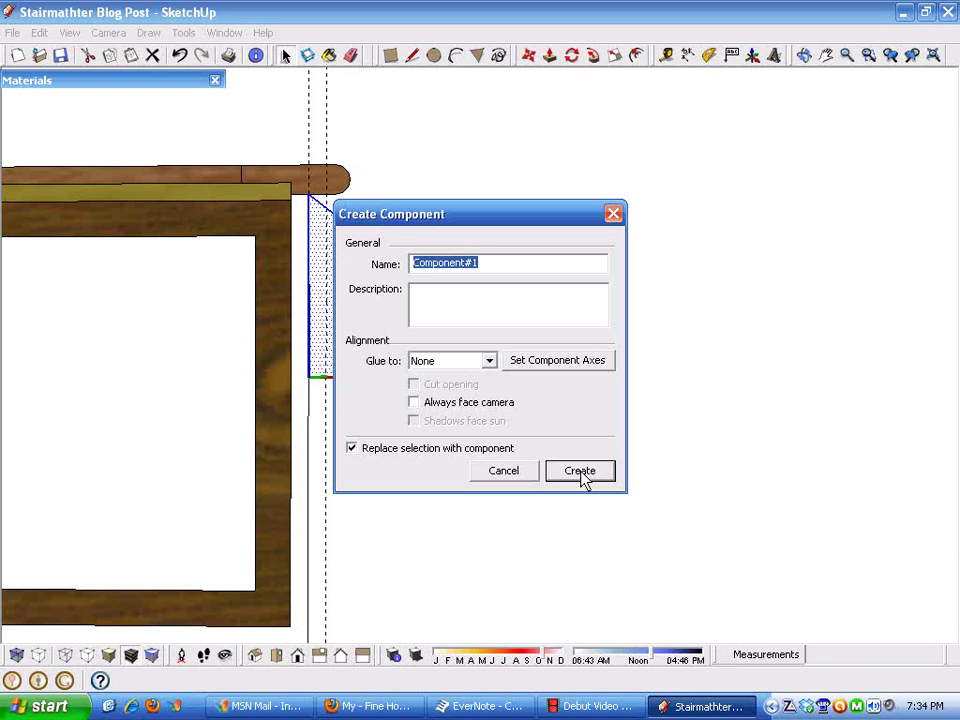
{"action": "type", "text": "Stair Stringer"}
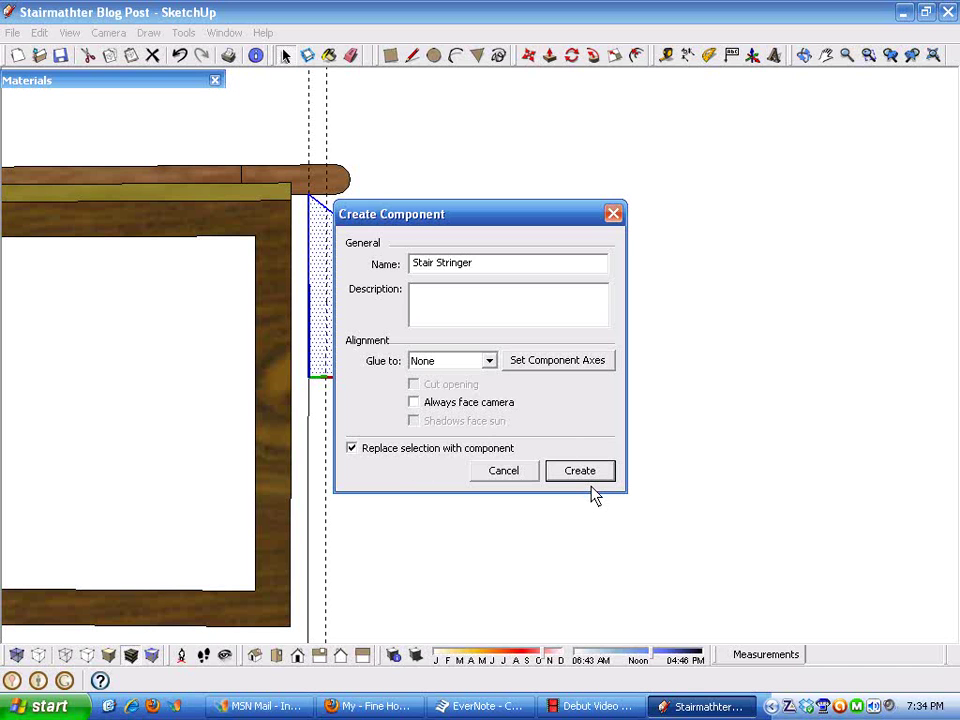
{"action": "left_click", "coordinate": [583, 476]}
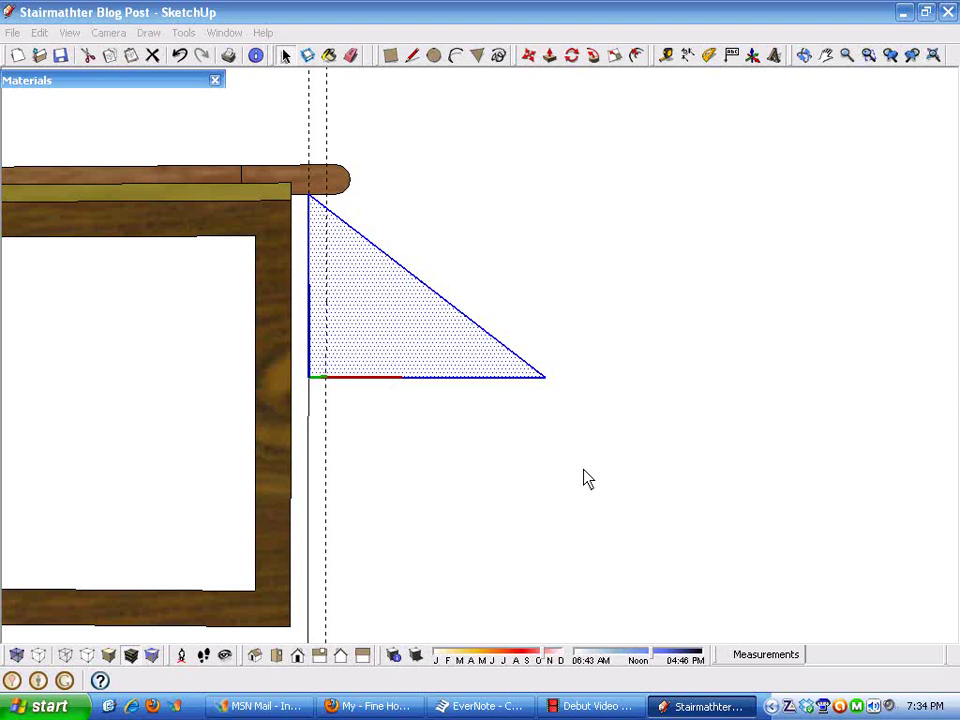
Open the stringer component for editing and place a guide parallel to the triangle's sloped edge, through the upper curve of the nosing
{"action": "double_click", "coordinate": [413, 316]}
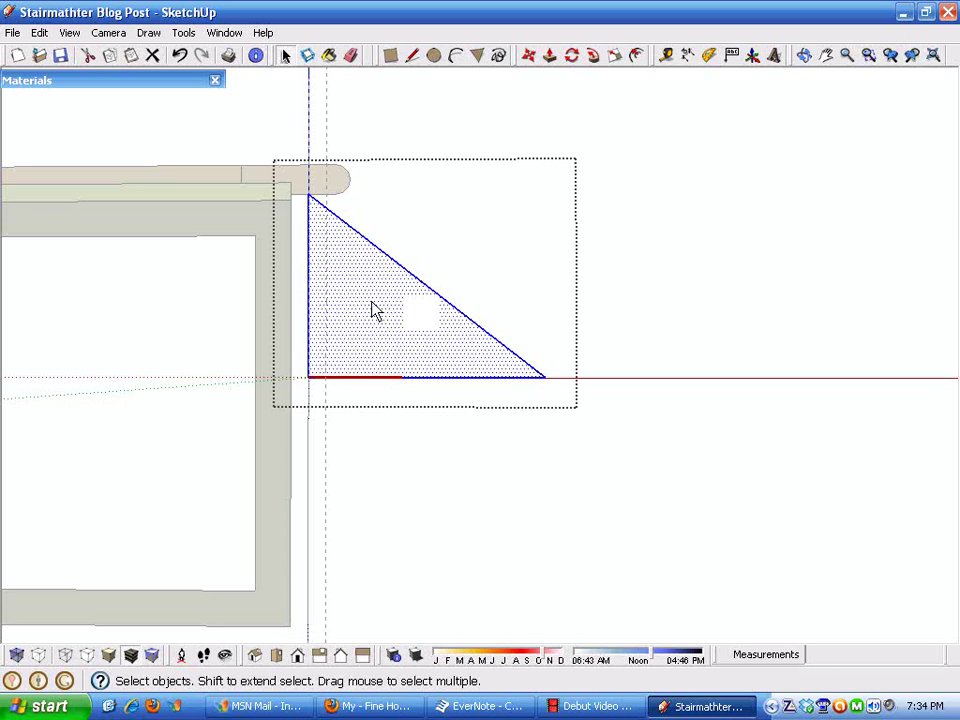
{"action": "left_click", "coordinate": [667, 56]}
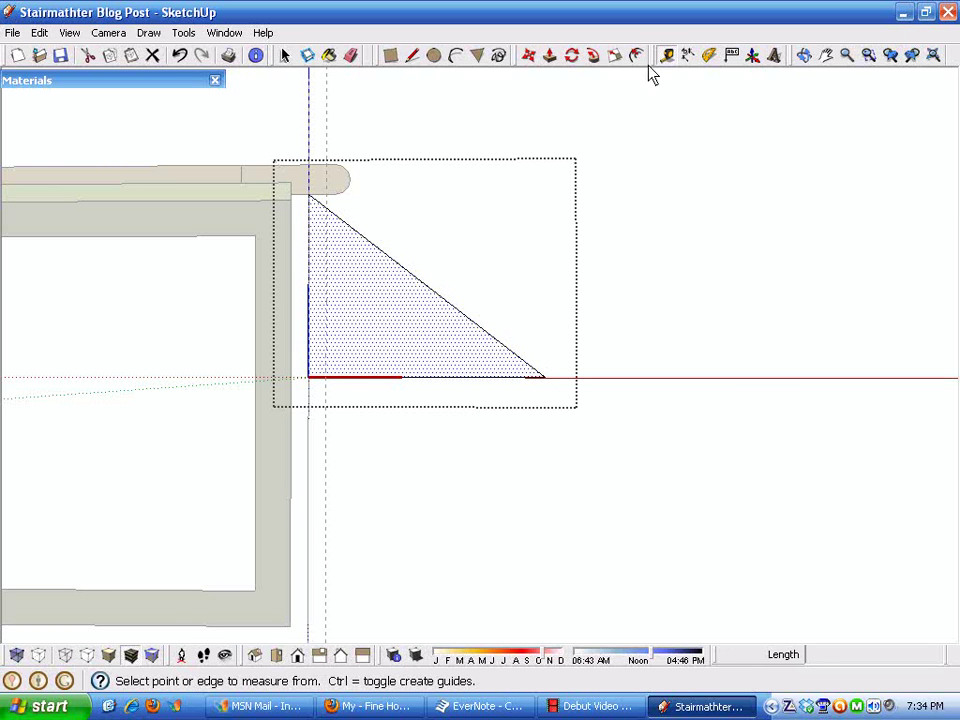
{"action": "scroll", "coordinate": [352, 215], "scroll_direction": "up", "scroll_amount": 3}
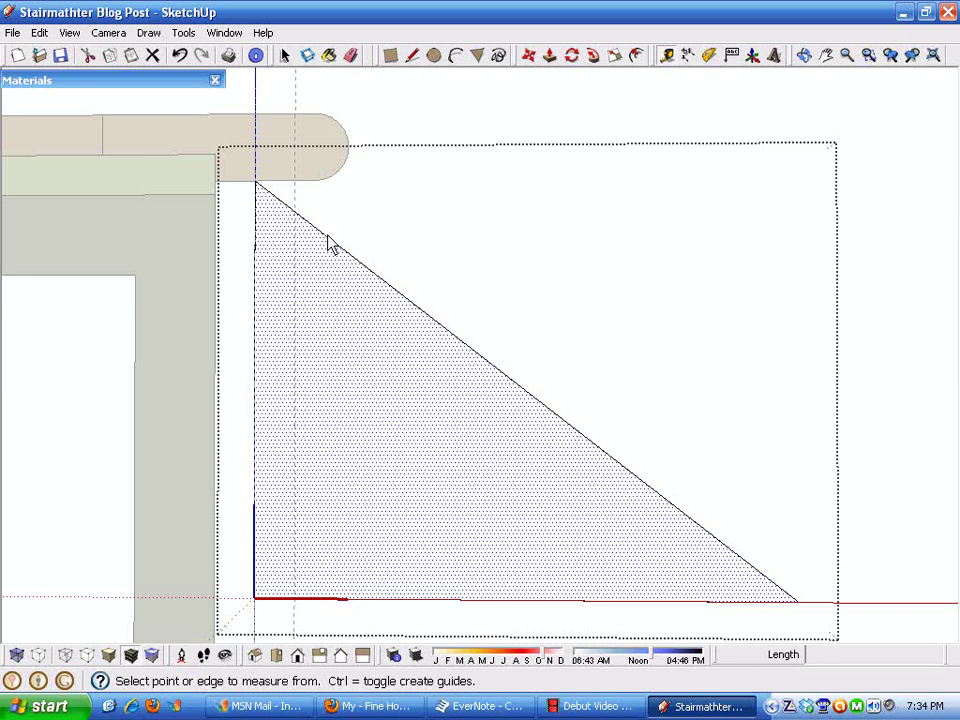
{"action": "left_click", "coordinate": [328, 238]}
{"action": "scroll", "coordinate": [376, 430], "scroll_direction": "down", "scroll_amount": 2}
{"action": "scroll", "coordinate": [376, 430], "scroll_direction": "down", "scroll_amount": 1}
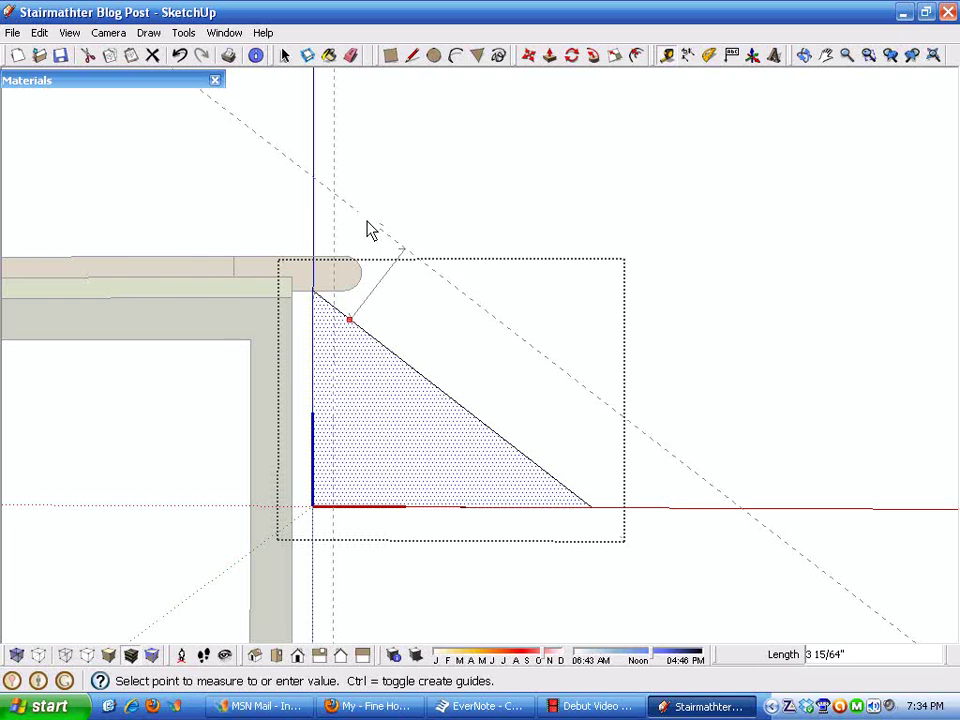
{"action": "scroll", "coordinate": [358, 262], "scroll_direction": "up", "scroll_amount": 2}
{"action": "scroll", "coordinate": [352, 264], "scroll_direction": "up", "scroll_amount": 4}
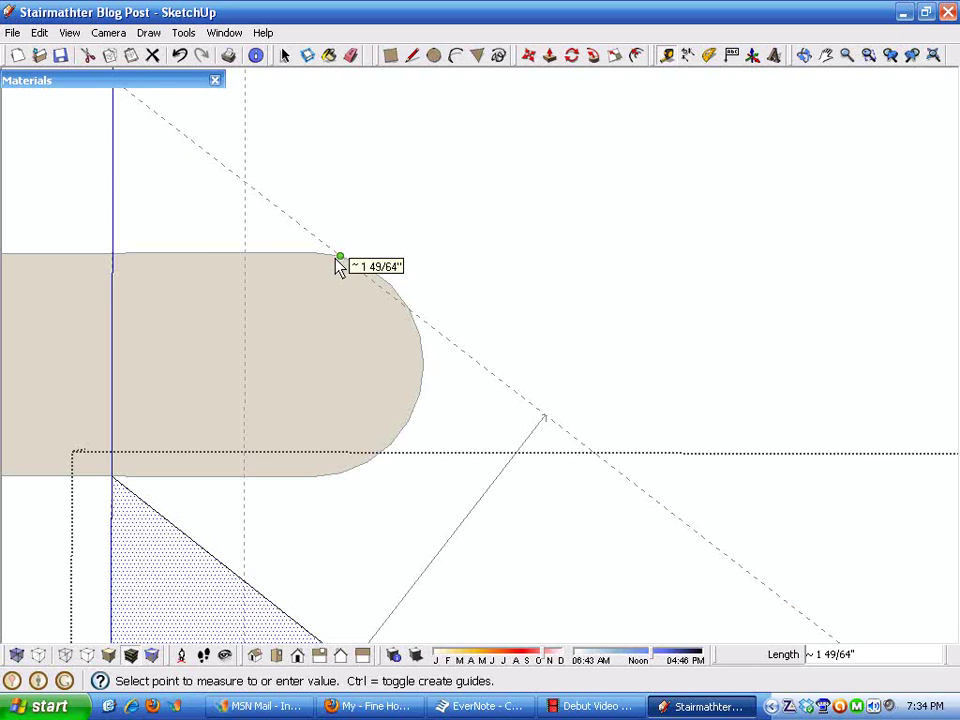
{"action": "left_click", "coordinate": [390, 285]}
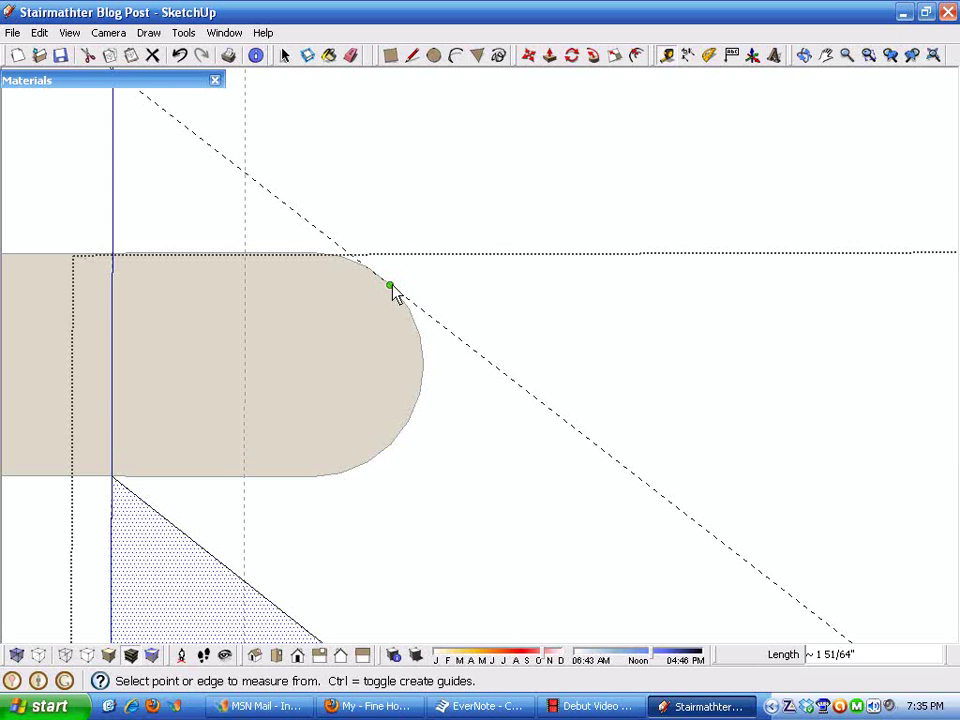
Copy the triangle's riser and tread lines from its upper corner to its outer lower corner, and repeat the copy 15 times
{"action": "scroll", "coordinate": [412, 245], "scroll_direction": "down", "scroll_amount": 4}
{"action": "scroll", "coordinate": [474, 486], "scroll_direction": "down", "scroll_amount": 3}
{"action": "middle_click_drag", "start_coordinate": [469, 542], "coordinate": [396, 516]}
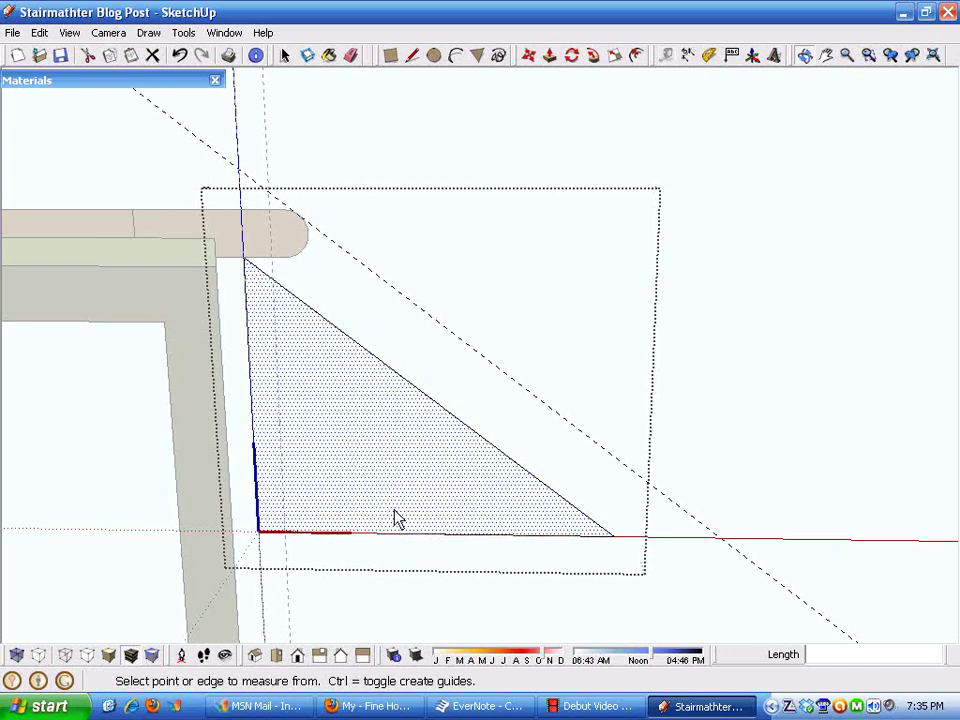
{"action": "scroll", "coordinate": [340, 437], "scroll_direction": "down", "scroll_amount": 2}
{"action": "middle_click_drag", "start_coordinate": [340, 437], "coordinate": [380, 385]}
{"action": "key", "text": "space"}
{"action": "double_click", "coordinate": [362, 342]}
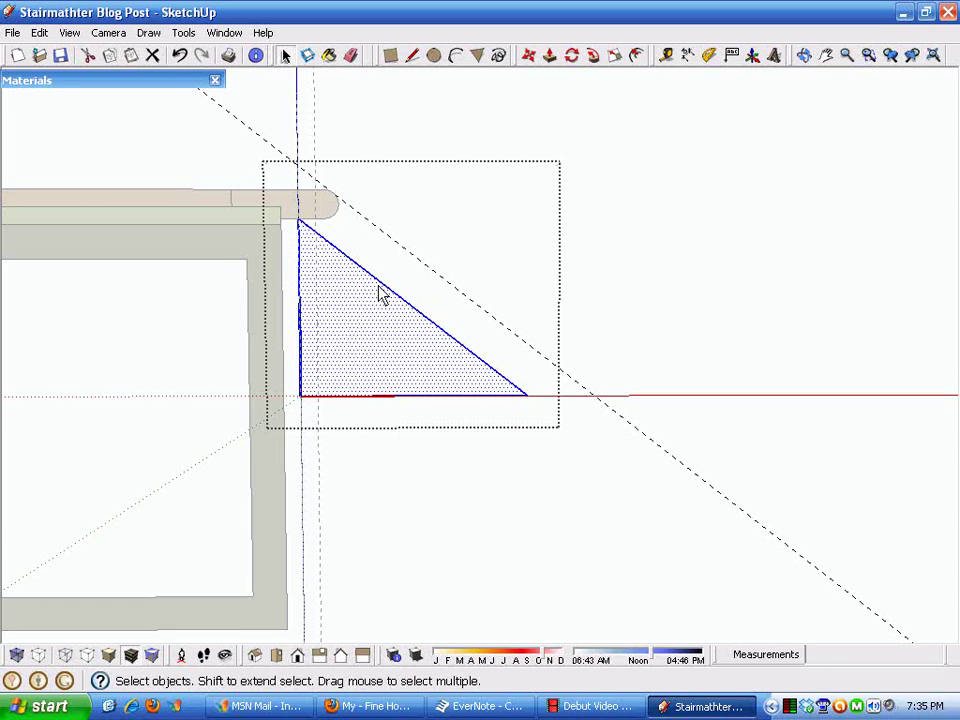
{"action": "left_click", "coordinate": [377, 313]}
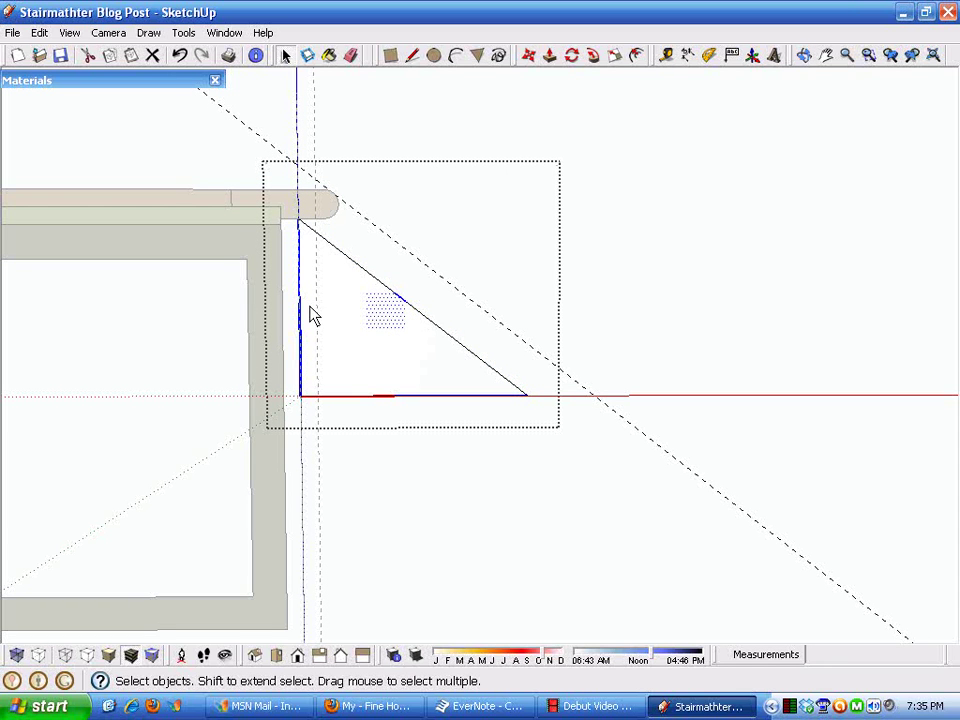
{"action": "scroll", "coordinate": [515, 210], "scroll_direction": "down", "scroll_amount": 3}
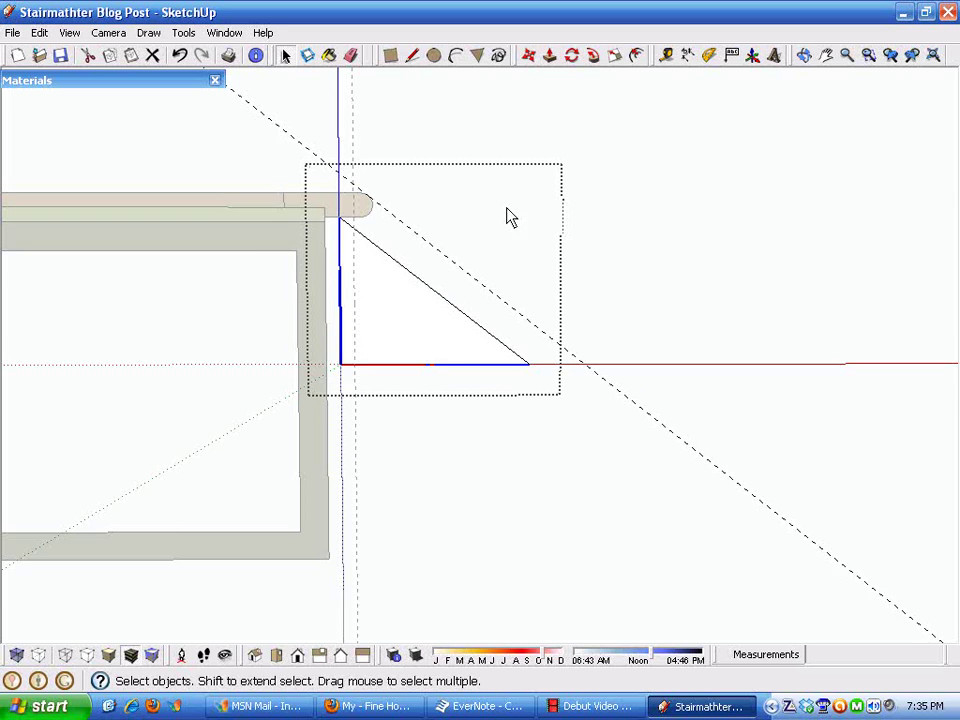
{"action": "left_click", "coordinate": [533, 58]}
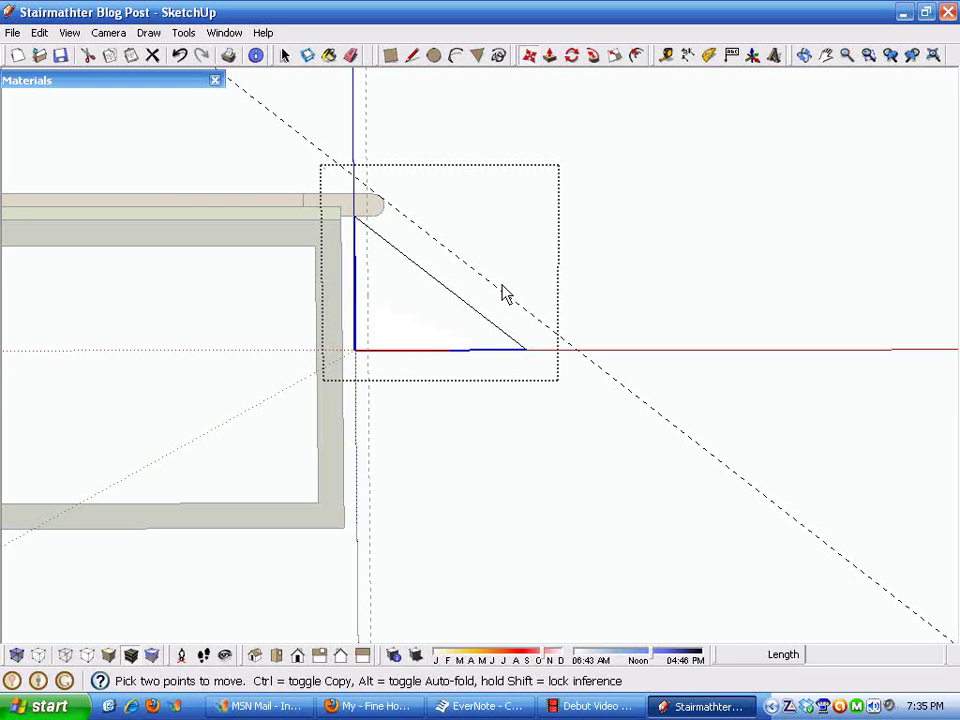
{"action": "key", "text": "ctrl"}
{"action": "left_click", "coordinate": [353, 215]}
{"action": "left_click", "coordinate": [519, 350]}
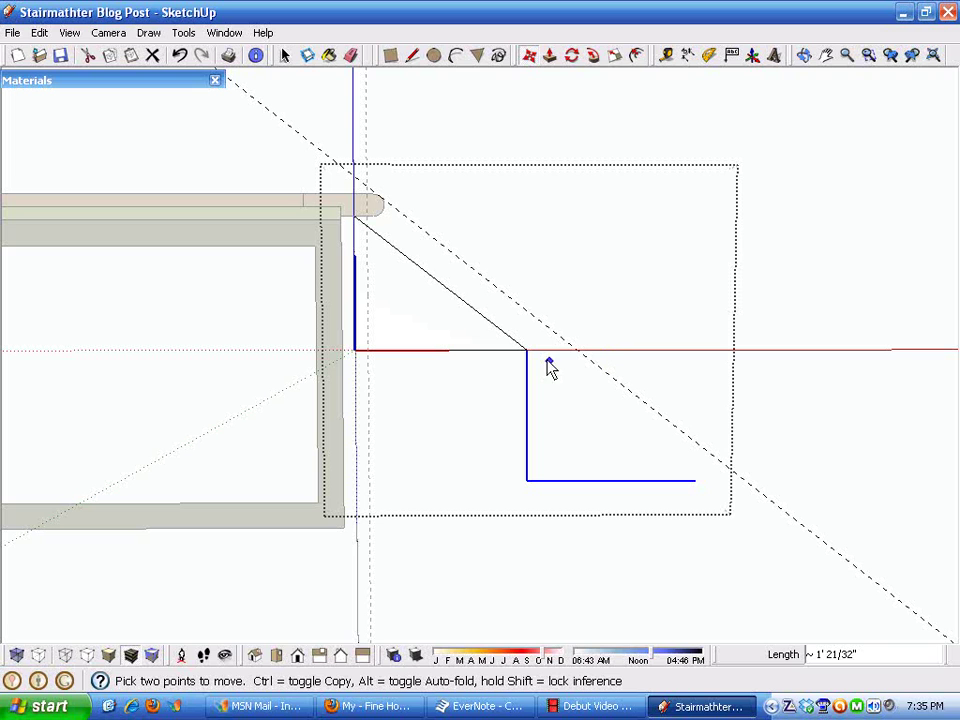
{"action": "type", "text": "15"}
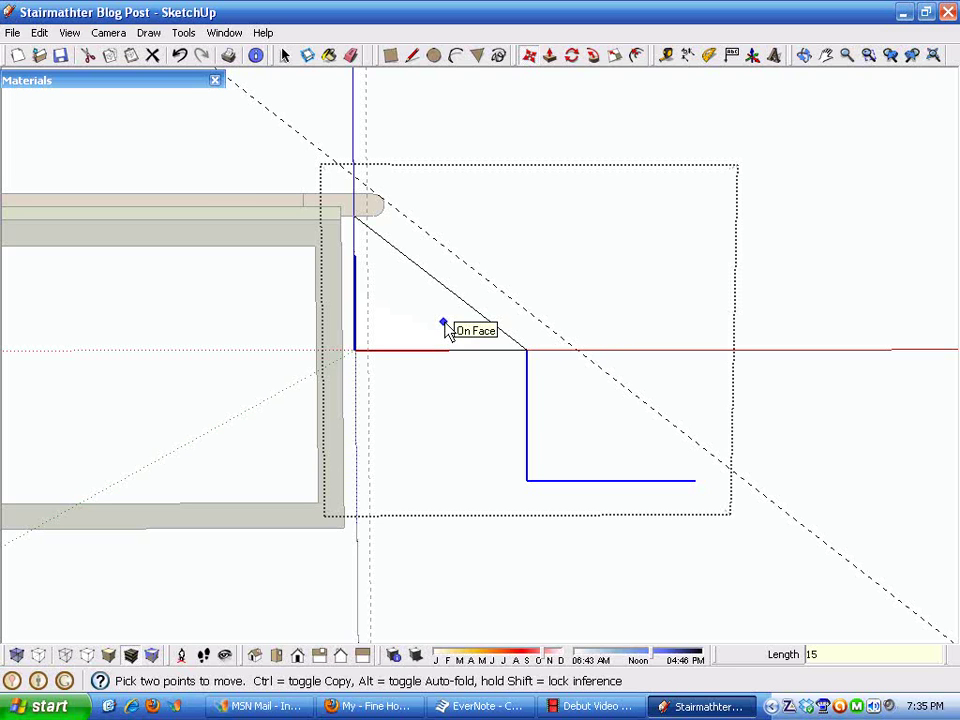
{"action": "type", "text": "x"}
{"action": "key", "text": "Return"}
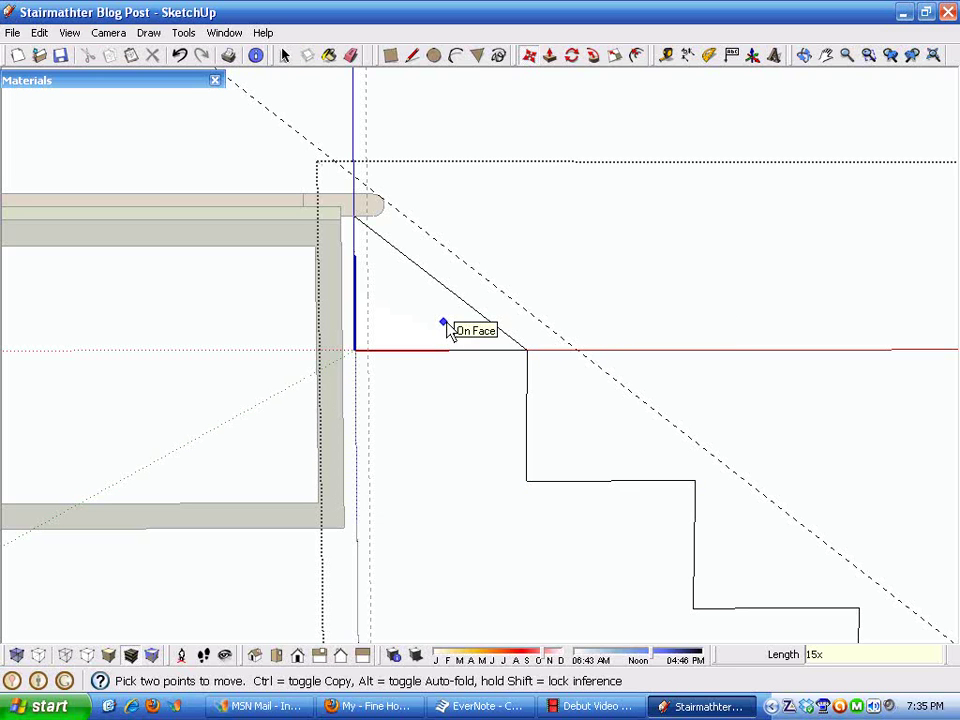
Examine the full run of copied steps between the floor and the upper landing
{"action": "left_click", "coordinate": [933, 56]}
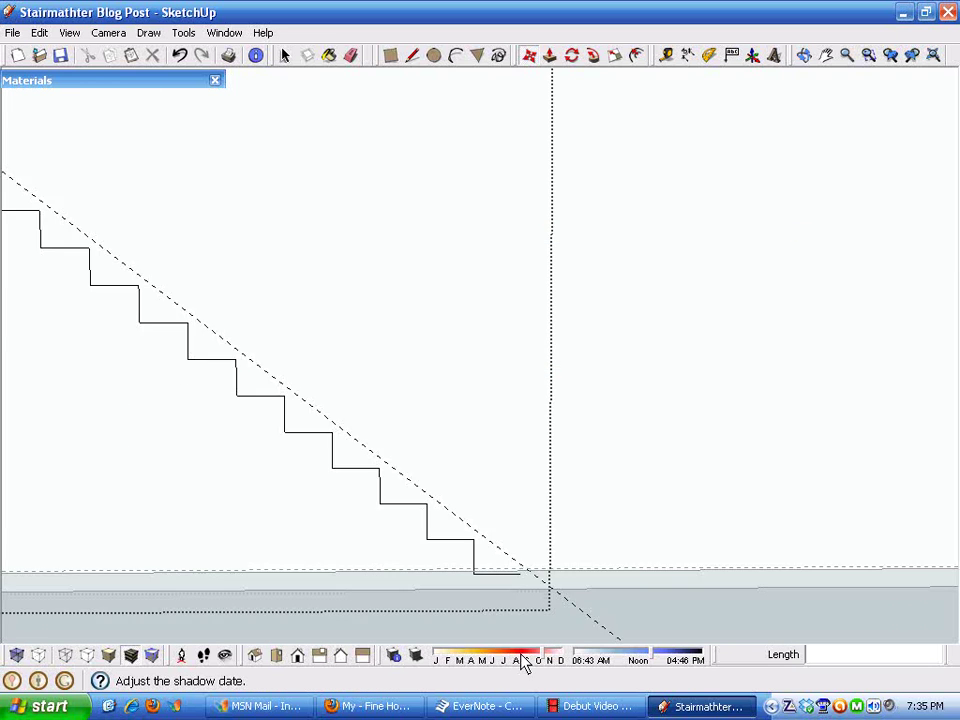
{"action": "key", "text": "m"}
{"action": "key", "text": "space"}
{"action": "scroll", "coordinate": [710, 578], "scroll_direction": "down", "scroll_amount": 5}
{"action": "scroll", "coordinate": [365, 412], "scroll_direction": "down", "scroll_amount": 3}
{"action": "middle_click_drag", "start_coordinate": [363, 410], "coordinate": [510, 482], "text": "shift"}
{"action": "scroll", "coordinate": [288, 324], "scroll_direction": "up", "scroll_amount": 3}
{"action": "middle_click_drag", "start_coordinate": [290, 325], "coordinate": [442, 417], "text": "shift"}
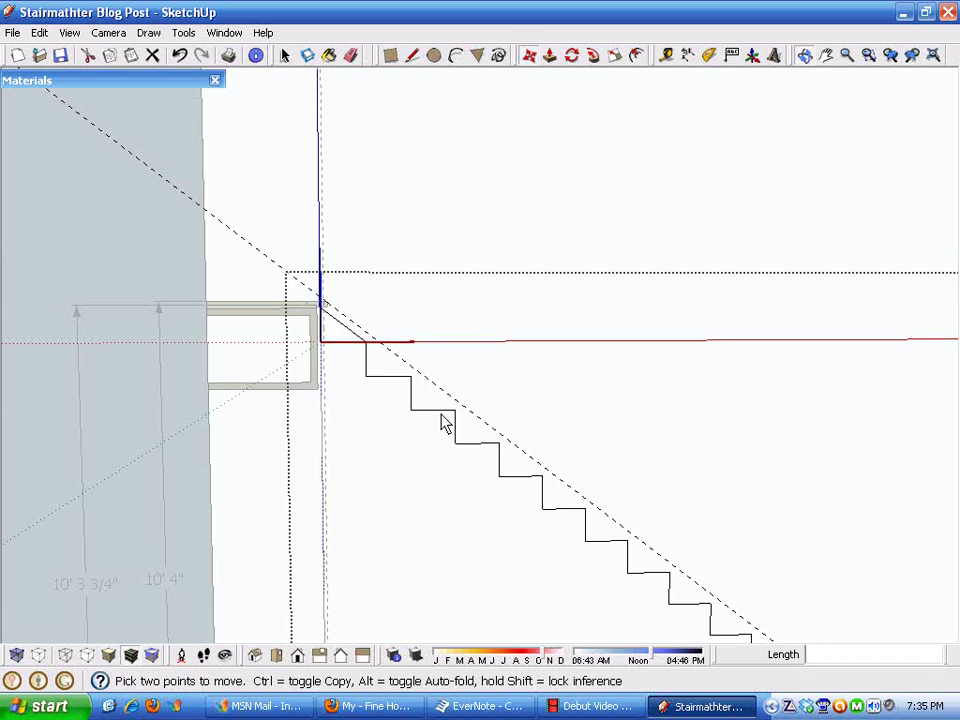
Erase the sloped edge of the top step triangle
{"action": "scroll", "coordinate": [407, 371], "scroll_direction": "up", "scroll_amount": 5}
{"action": "middle_click_drag", "start_coordinate": [401, 368], "coordinate": [512, 452], "text": "shift"}
{"action": "scroll", "coordinate": [372, 330], "scroll_direction": "up", "scroll_amount": 3}
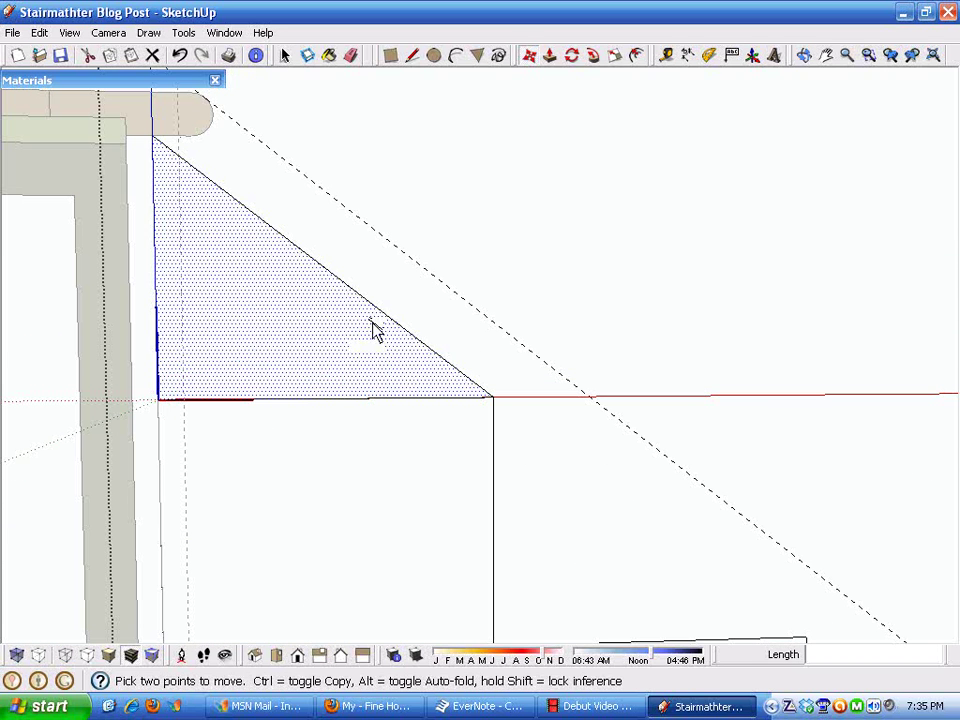
{"action": "left_click", "coordinate": [349, 59]}
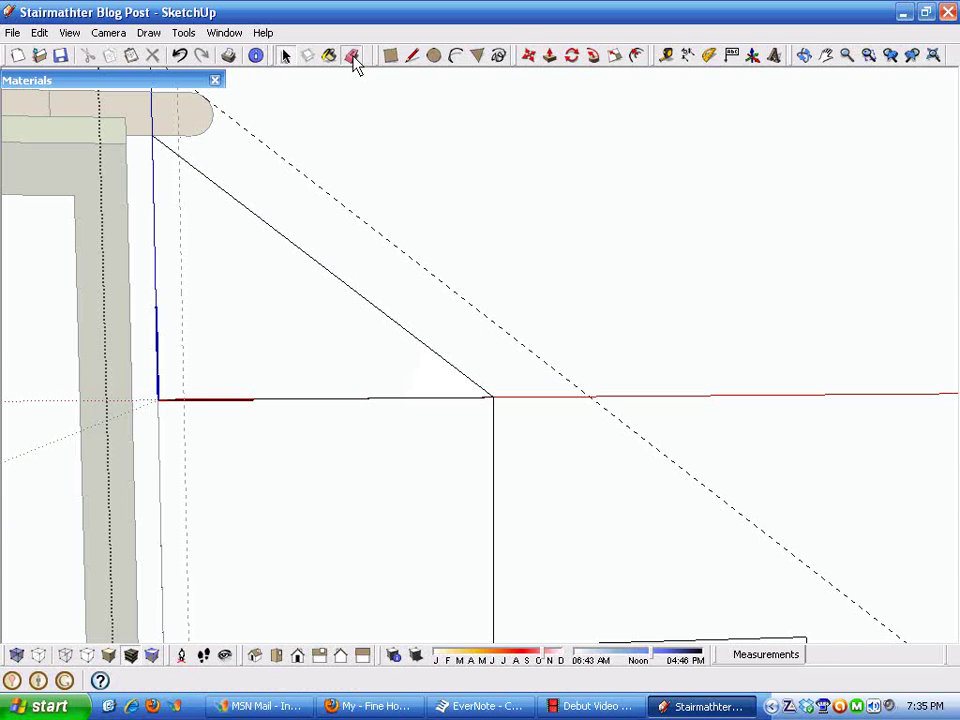
{"action": "scroll", "coordinate": [347, 291], "scroll_direction": "down", "scroll_amount": 3}
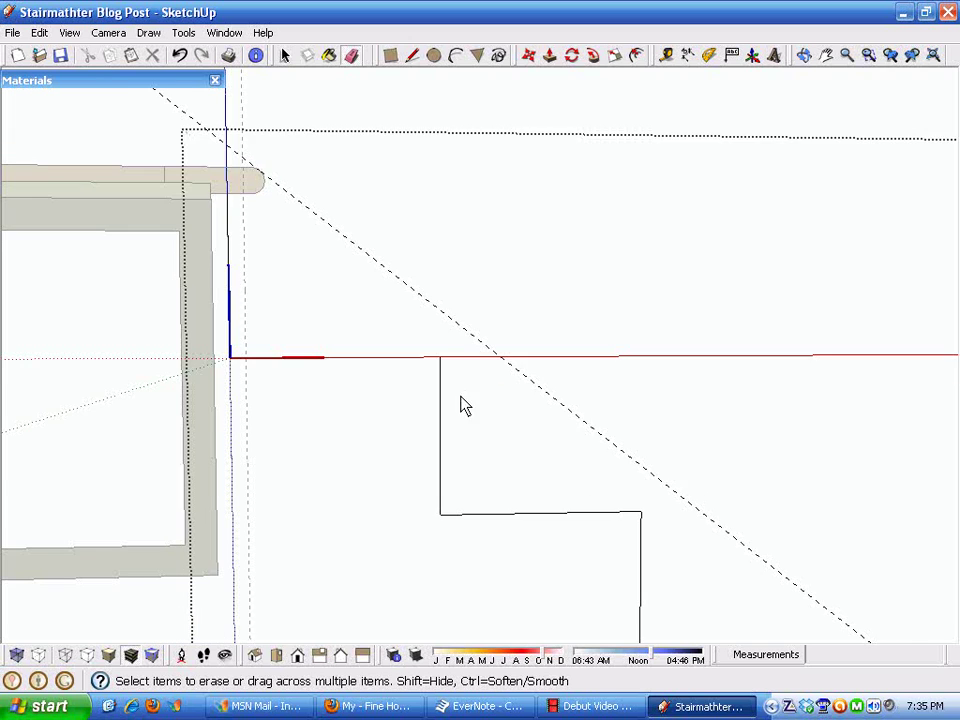
{"action": "scroll", "coordinate": [390, 401], "scroll_direction": "down", "scroll_amount": 1}
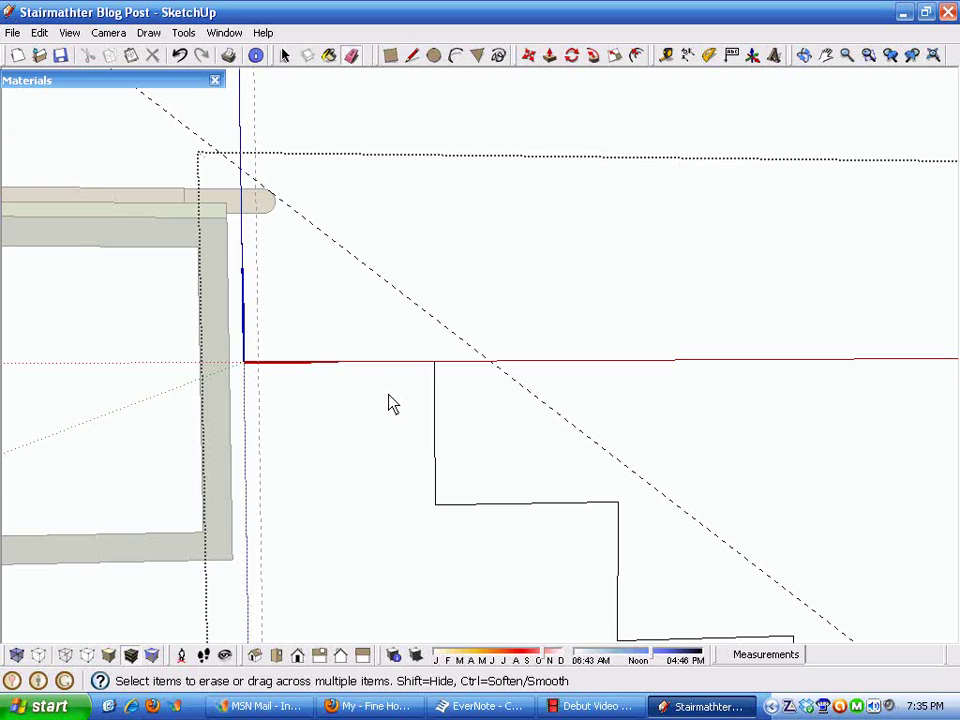
{"action": "left_click", "coordinate": [412, 57]}
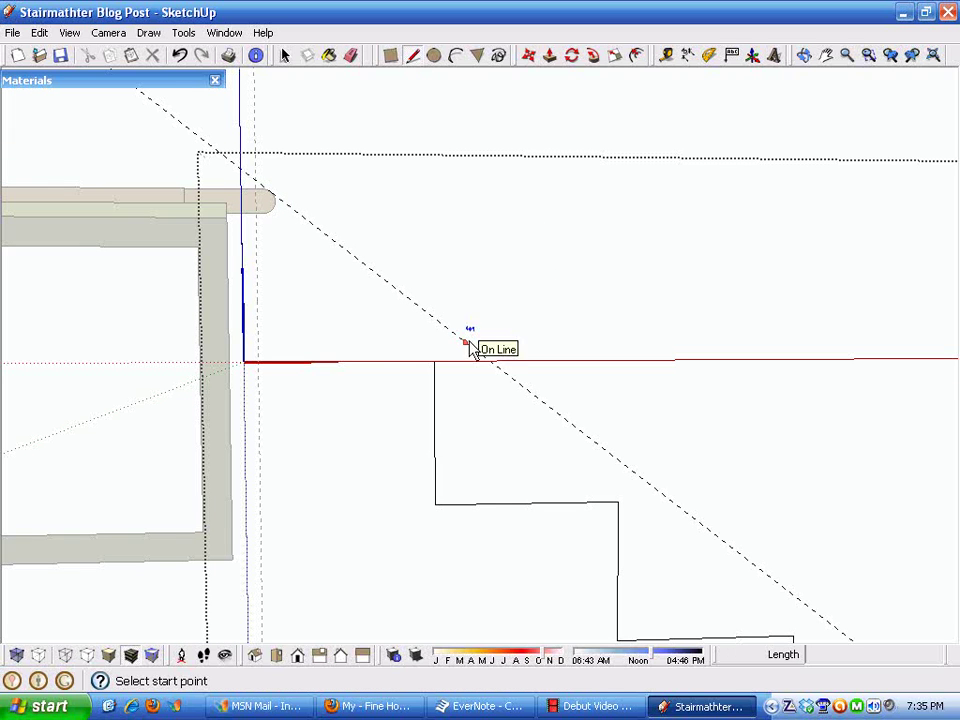
{"action": "middle_click_drag", "start_coordinate": [531, 411], "coordinate": [439, 317]}
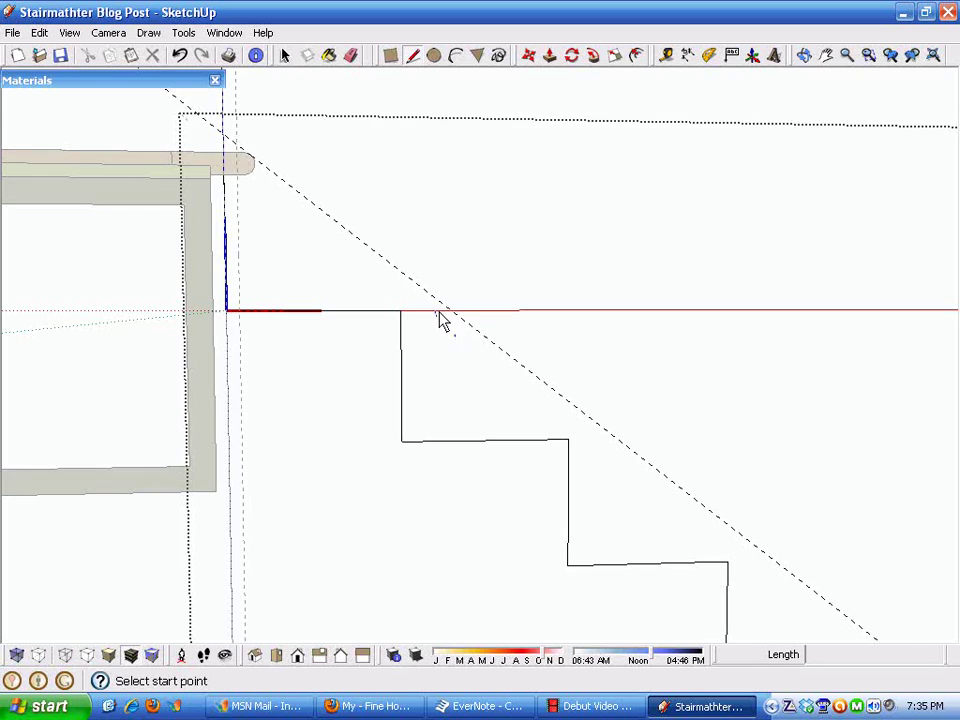
{"action": "scroll", "coordinate": [433, 302], "scroll_direction": "up", "scroll_amount": 5}
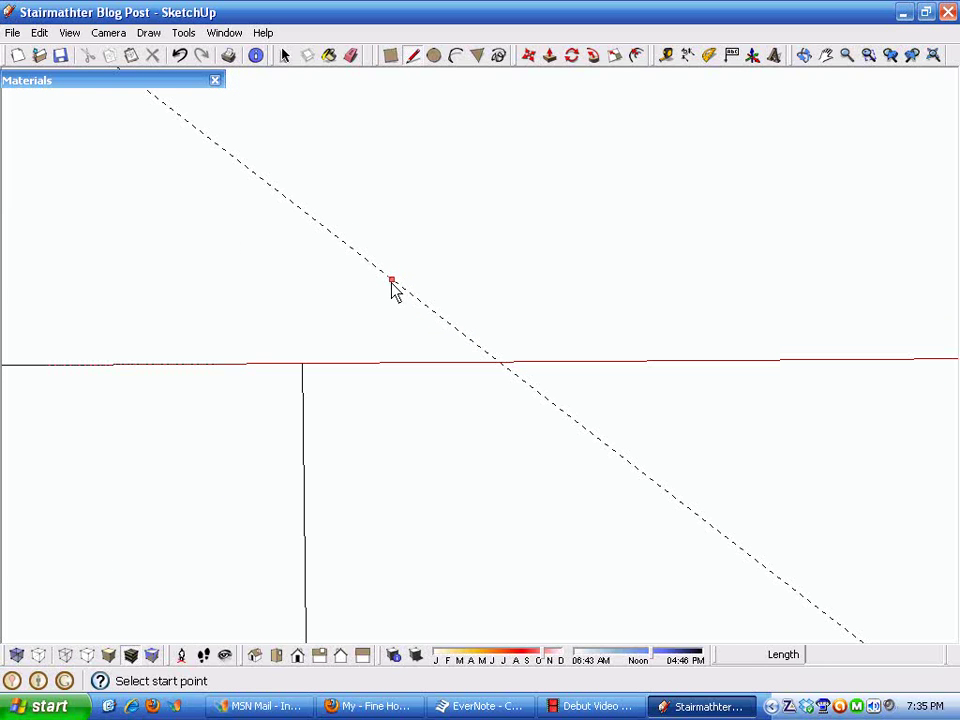
{"action": "left_click", "coordinate": [392, 281]}
{"action": "left_click", "coordinate": [371, 274]}
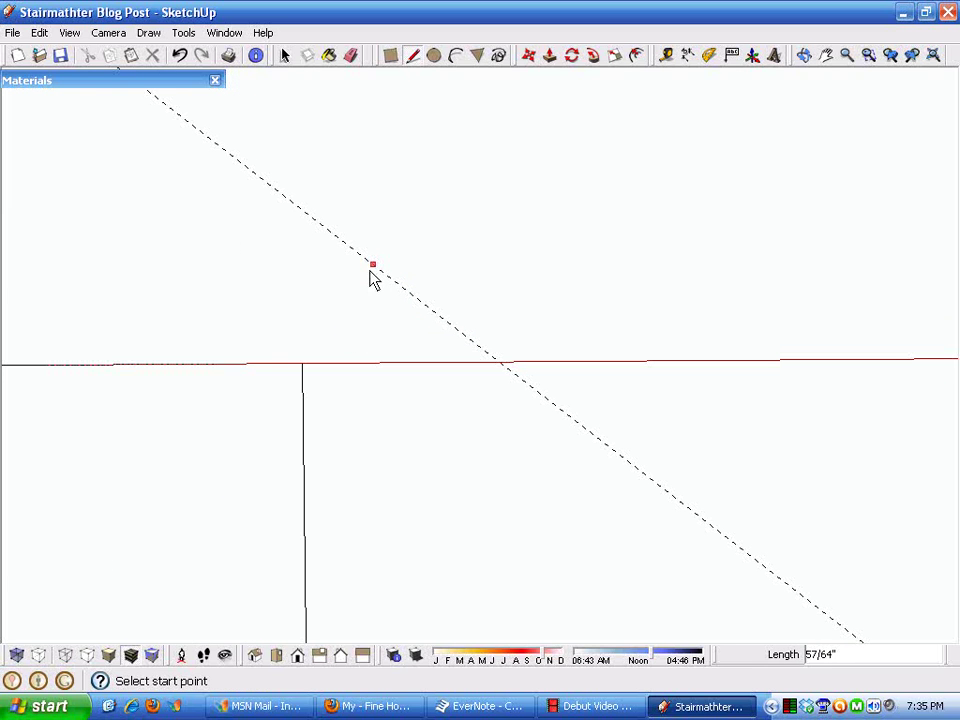
Place a parallel guide 1 5/8" from the nosing guide, on the side toward the step corners
{"action": "left_click", "coordinate": [665, 57]}
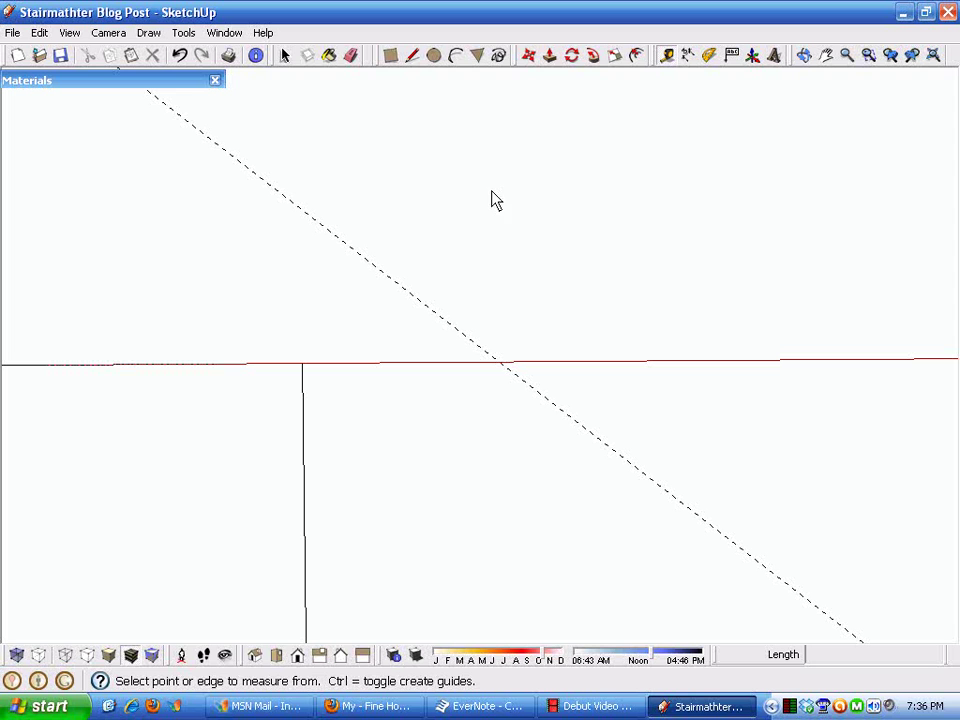
{"action": "left_click", "coordinate": [374, 266]}
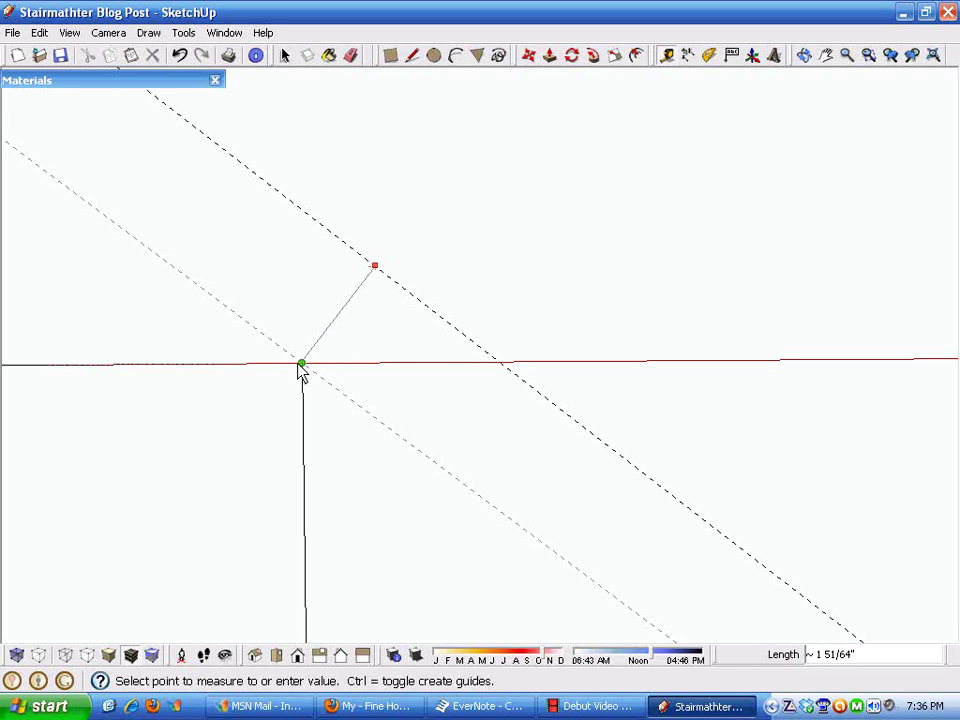
{"action": "scroll", "coordinate": [350, 366], "scroll_direction": "down", "scroll_amount": 1}
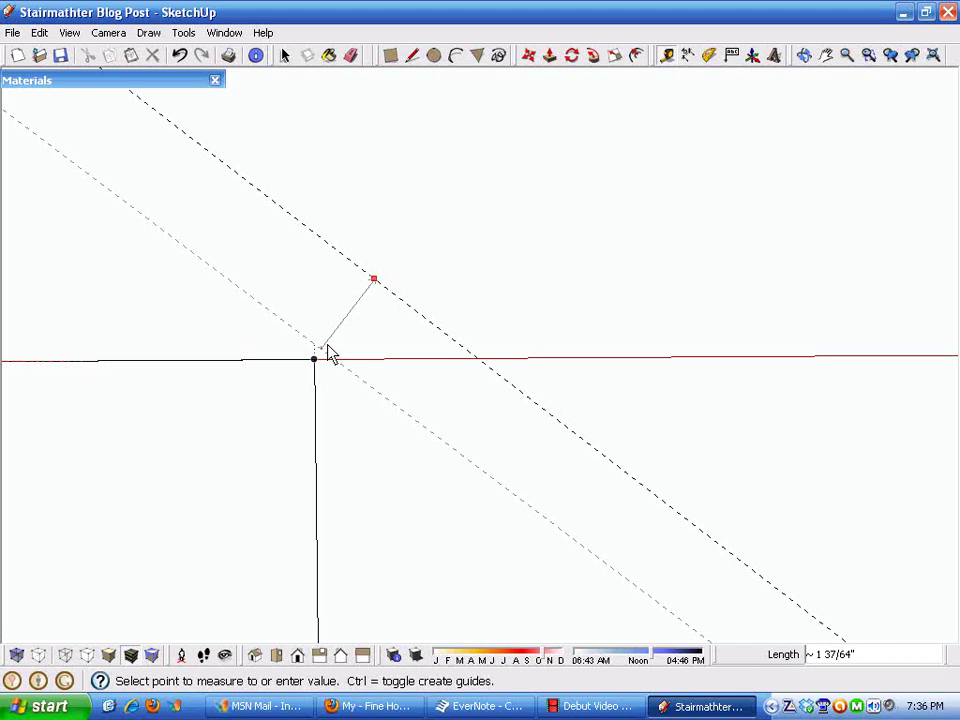
{"action": "type", "text": "1 5/8"}
{"action": "key", "text": "Return"}
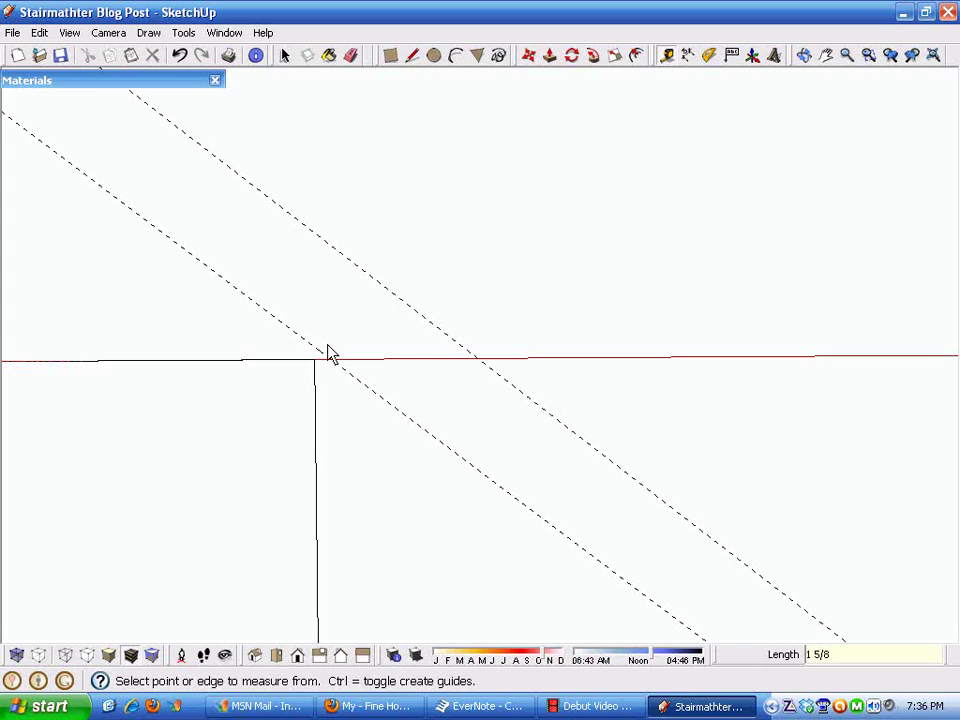
Place another parallel guide 11.25" below the guide at the step corners for the stringer's underside
{"action": "scroll", "coordinate": [330, 346], "scroll_direction": "down", "scroll_amount": 7}
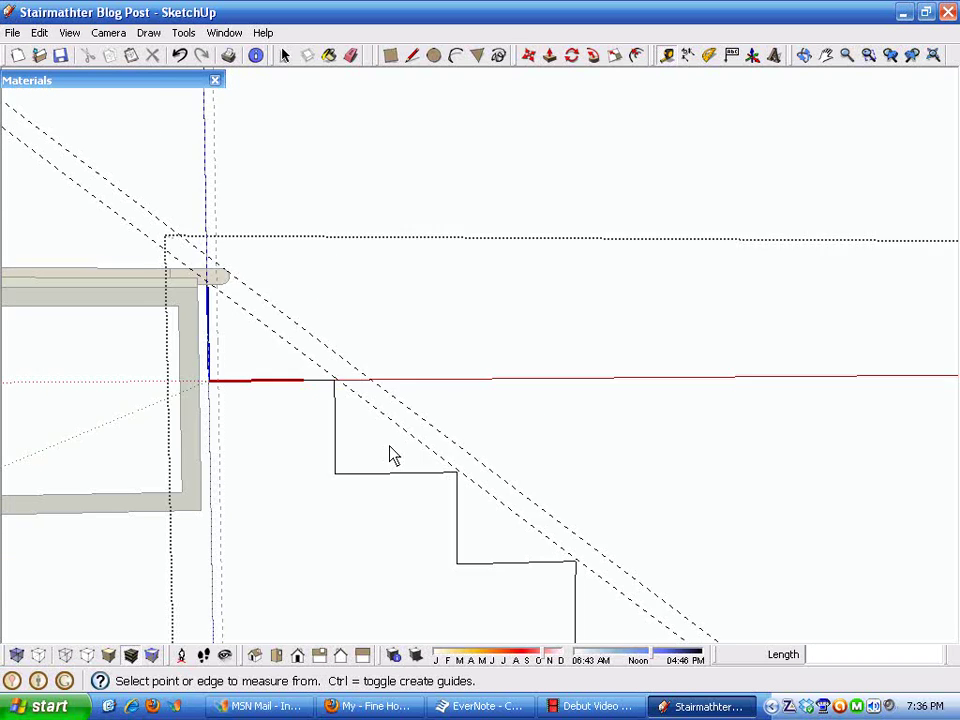
{"action": "middle_click_drag", "start_coordinate": [390, 446], "coordinate": [409, 375]}
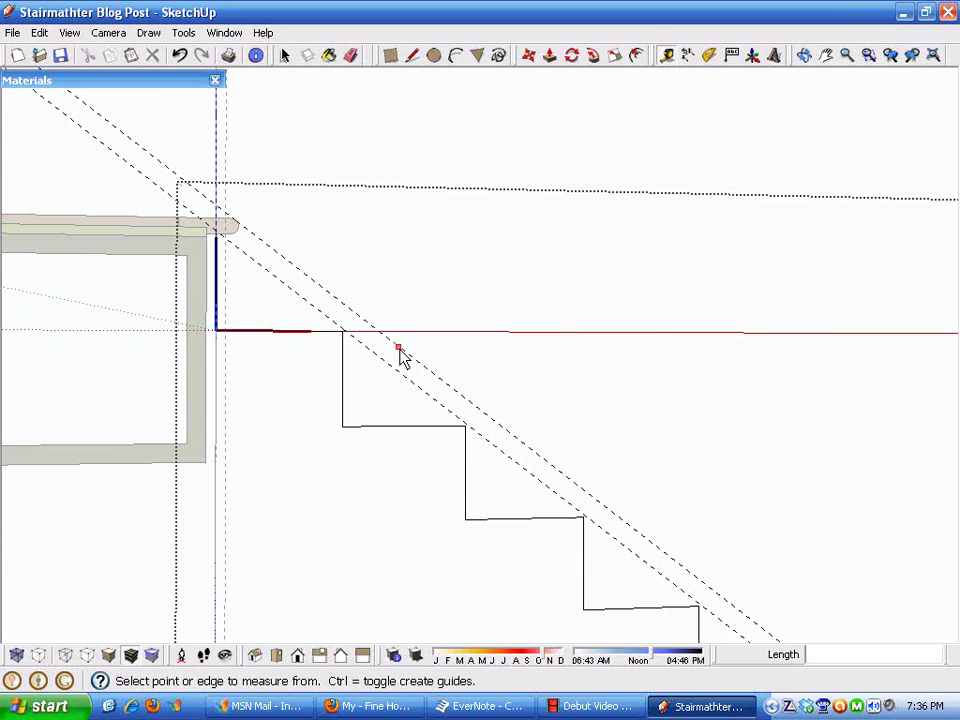
{"action": "left_click", "coordinate": [381, 360]}
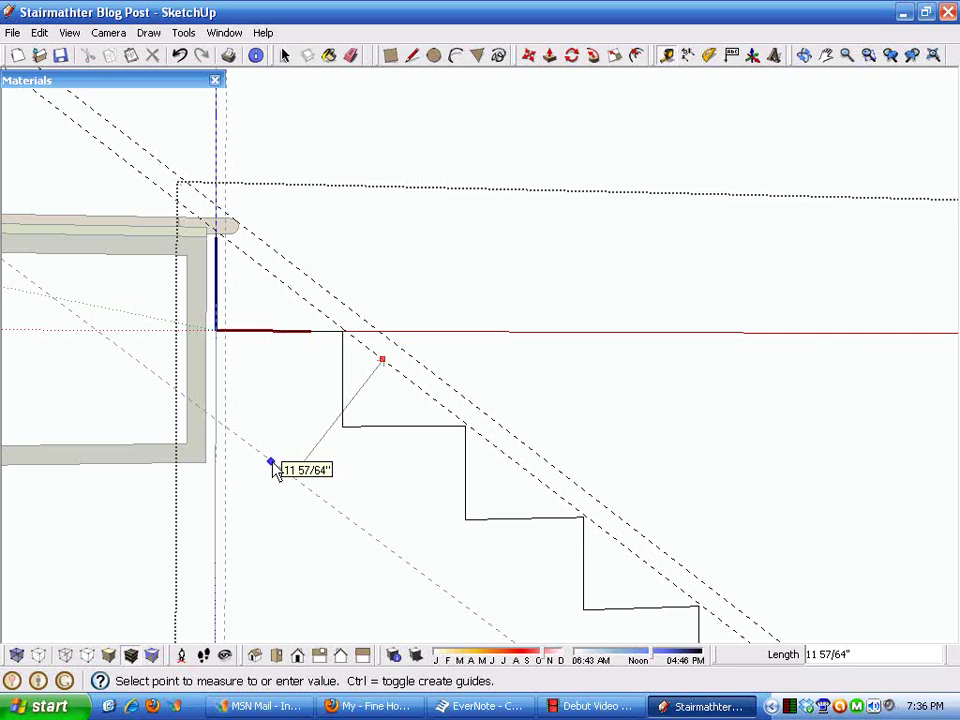
{"action": "type", "text": "11.25"}
{"action": "key", "text": "Return"}
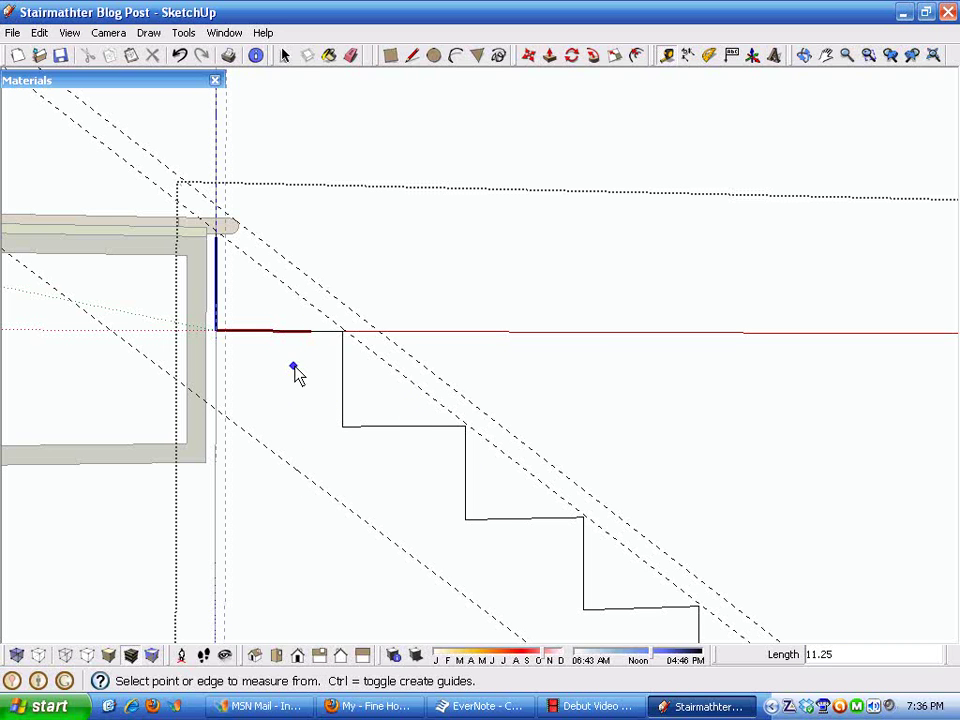
{"action": "key", "text": "space"}
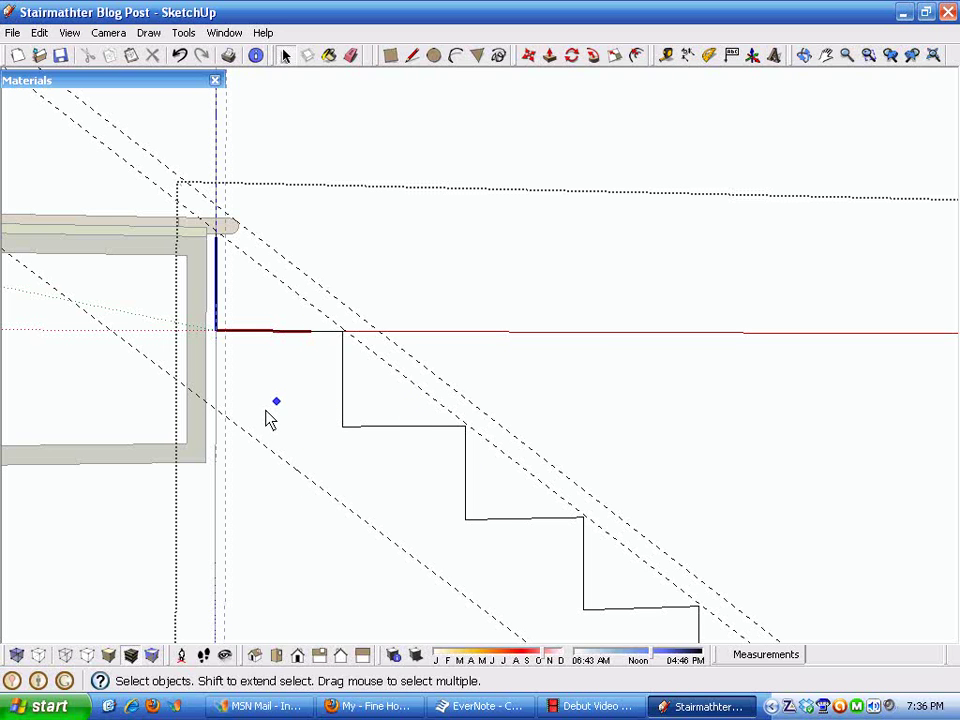
Draw the stringer's vertical top cut from the origin corner down to the lower sloped guide
{"action": "left_click", "coordinate": [412, 55]}
{"action": "scroll", "coordinate": [275, 430], "scroll_direction": "up", "scroll_amount": 3}
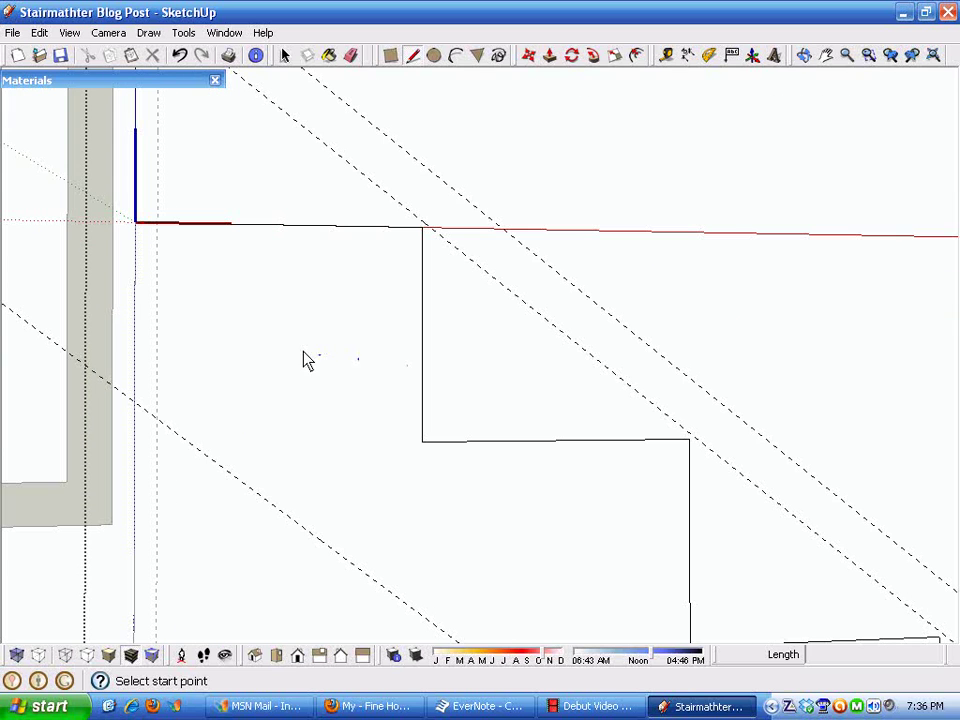
{"action": "left_click", "coordinate": [137, 225]}
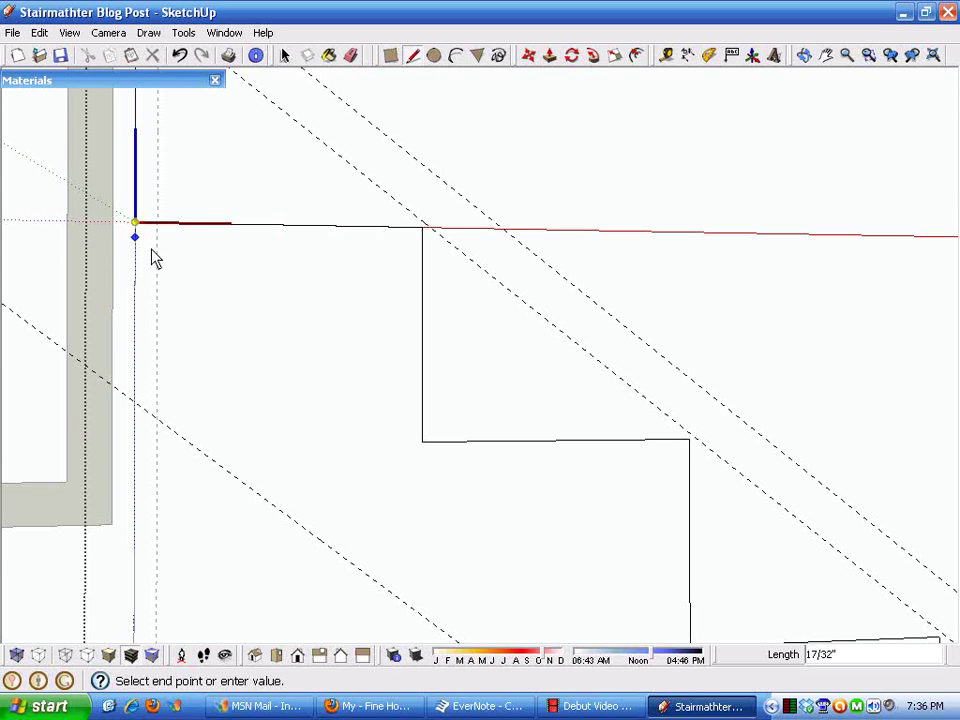
{"action": "left_click", "coordinate": [133, 404]}
Draw the stringer's underside along the lower guide to the floor surface and close the outline level to the lowest riser
{"action": "scroll", "coordinate": [95, 345], "scroll_direction": "down", "scroll_amount": 4}
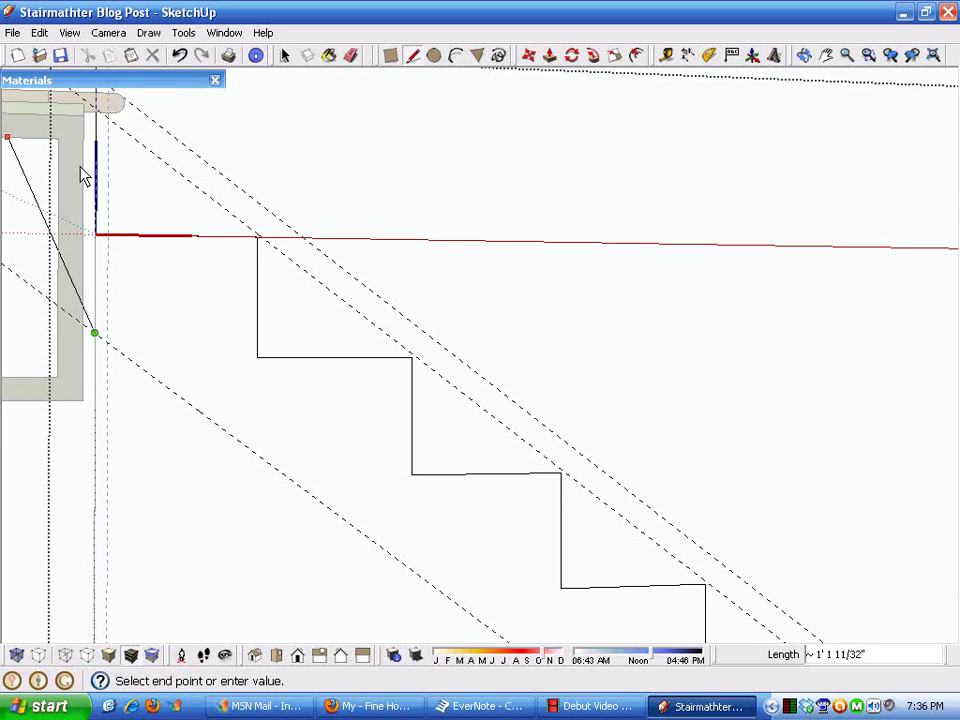
{"action": "scroll", "coordinate": [330, 355], "scroll_direction": "down", "scroll_amount": 3}
{"action": "middle_click_drag", "start_coordinate": [470, 447], "coordinate": [392, 325], "text": "shift"}
{"action": "scroll", "coordinate": [392, 325], "scroll_direction": "down", "scroll_amount": 2}
{"action": "middle_click_drag", "start_coordinate": [560, 495], "coordinate": [457, 510]}
{"action": "scroll", "coordinate": [550, 440], "scroll_direction": "up", "scroll_amount": 8}
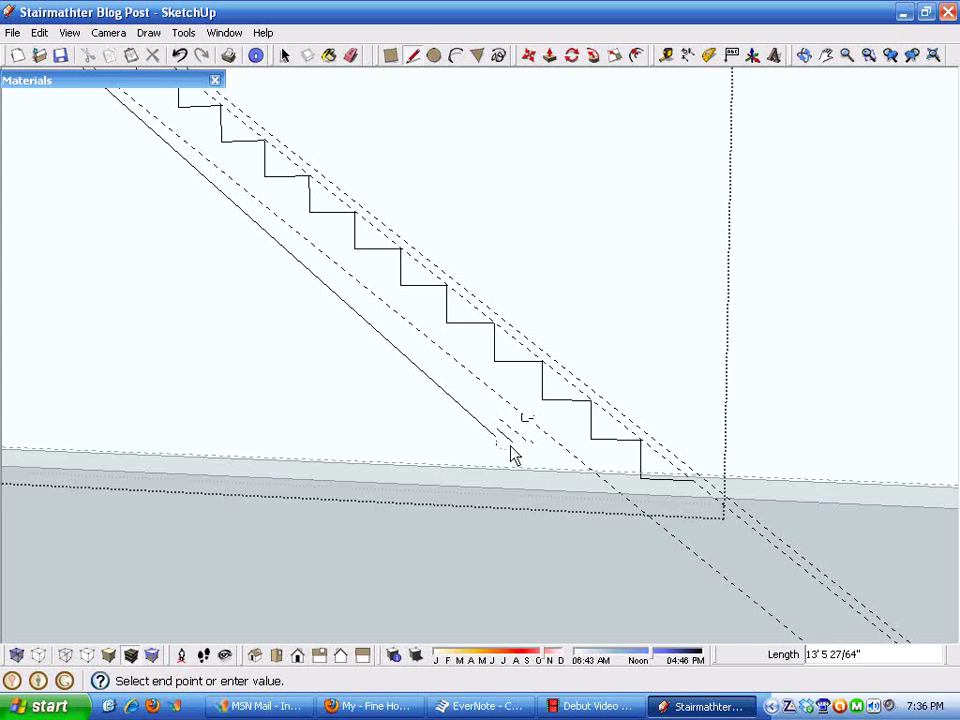
{"action": "scroll", "coordinate": [600, 530], "scroll_direction": "up", "scroll_amount": 1}
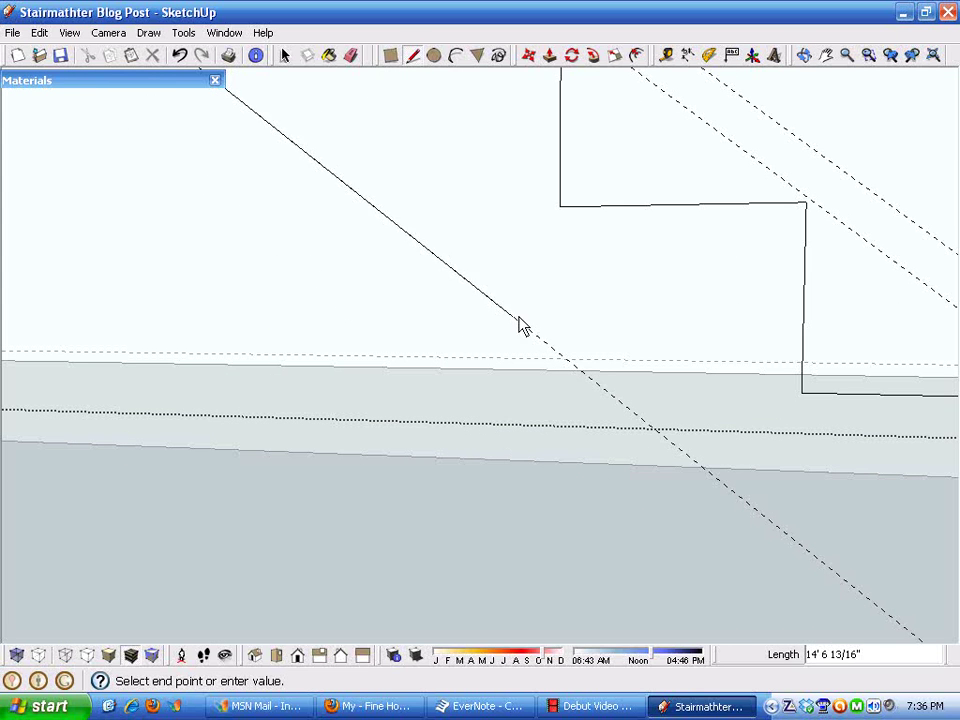
{"action": "left_click", "coordinate": [580, 371]}
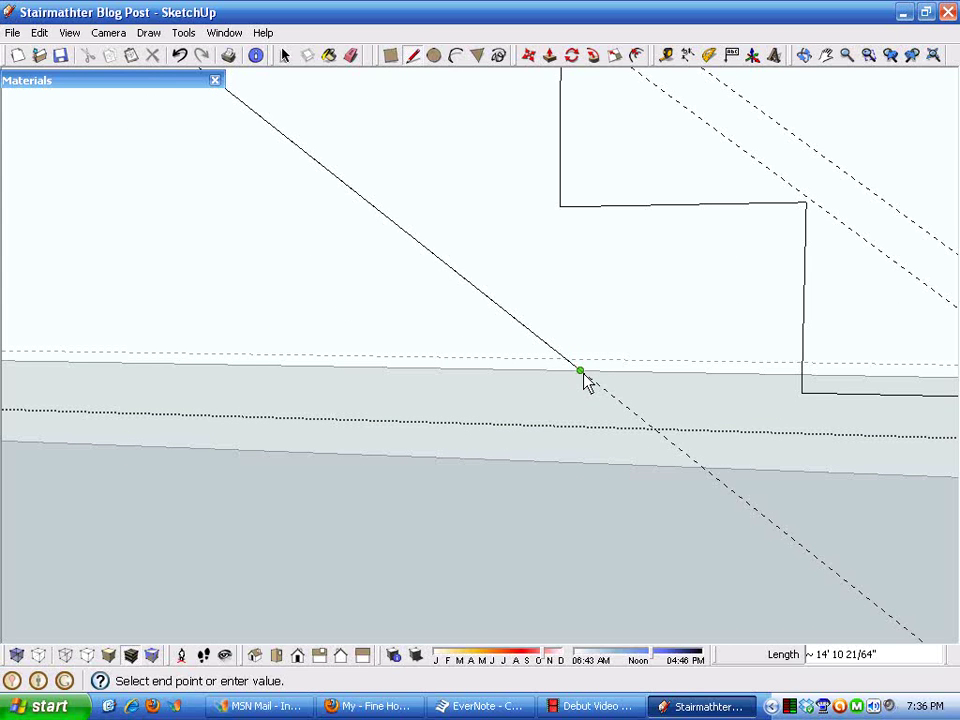
{"action": "left_click", "coordinate": [802, 375]}
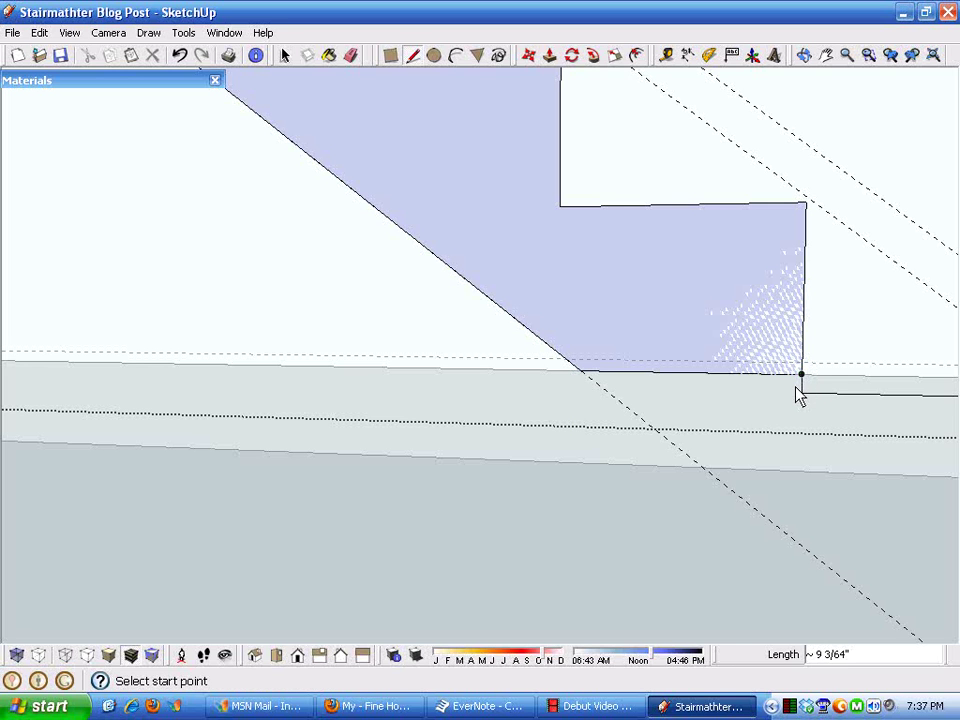
Erase the leftover step lines that extend below the stringer's bottom cut
{"action": "key", "text": "space"}
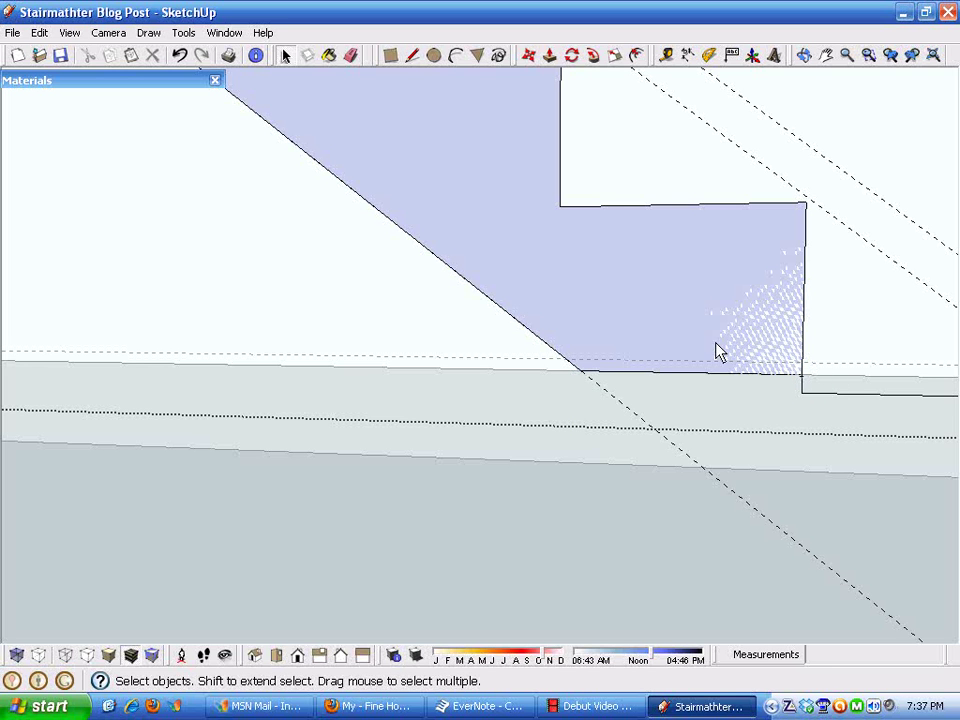
{"action": "left_click", "coordinate": [519, 218]}
{"action": "left_click", "coordinate": [351, 56]}
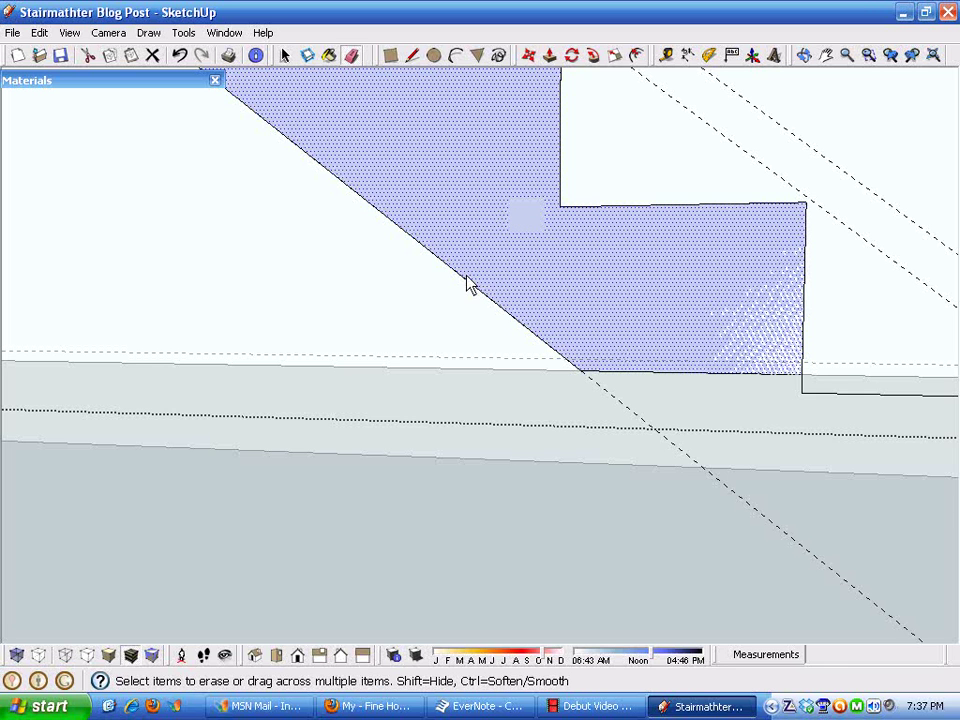
{"action": "left_click", "coordinate": [850, 396]}
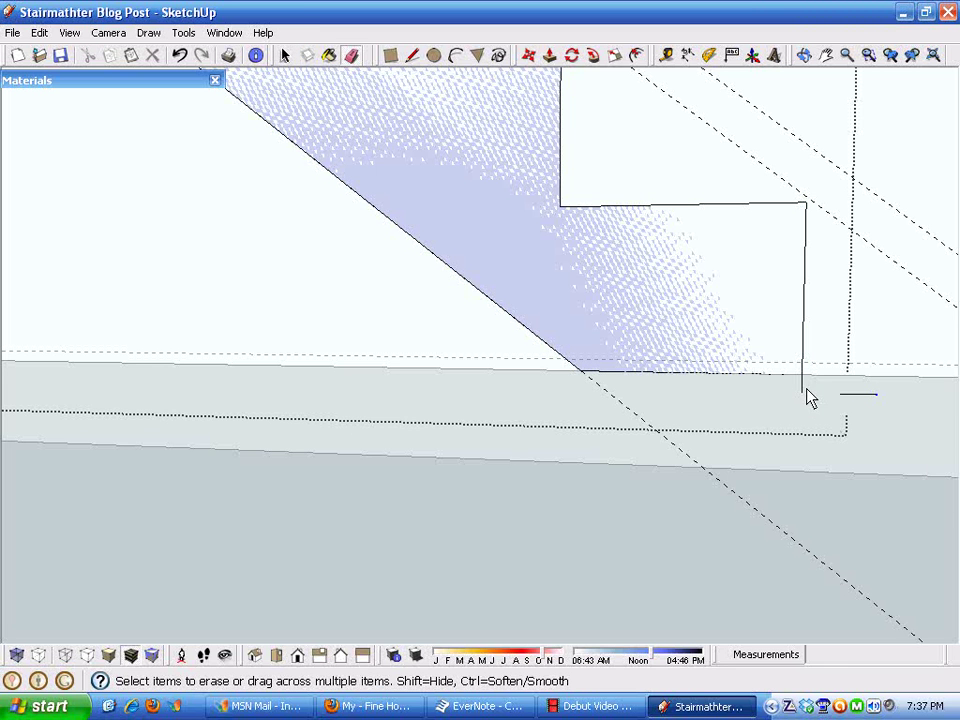
Push/Pull the stringer face to give the board its thickness, and leave the group's editing mode
{"action": "scroll", "coordinate": [810, 397], "scroll_direction": "down", "scroll_amount": 6}
{"action": "scroll", "coordinate": [305, 208], "scroll_direction": "down", "scroll_amount": 2}
{"action": "middle_click_drag", "start_coordinate": [298, 212], "coordinate": [680, 542], "text": "shift"}
{"action": "scroll", "coordinate": [640, 520], "scroll_direction": "down", "scroll_amount": 2}
{"action": "mouse_move", "coordinate": [530, 466]}
{"action": "middle_mouse_down", "text": "shift"}
{"action": "mouse_move", "coordinate": [414, 411]}
{"action": "mouse_move", "coordinate": [422, 433]}
{"action": "mouse_move", "coordinate": [441, 352]}
{"action": "middle_mouse_up", "text": "shift"}
{"action": "scroll", "coordinate": [577, 107], "scroll_direction": "up", "scroll_amount": 4}
{"action": "scroll", "coordinate": [577, 107], "scroll_direction": "down", "scroll_amount": 2}
{"action": "mouse_move", "coordinate": [545, 112]}
{"action": "middle_mouse_down"}
{"action": "mouse_move", "coordinate": [529, 151]}
{"action": "mouse_move", "coordinate": [555, 100]}
{"action": "middle_mouse_up"}
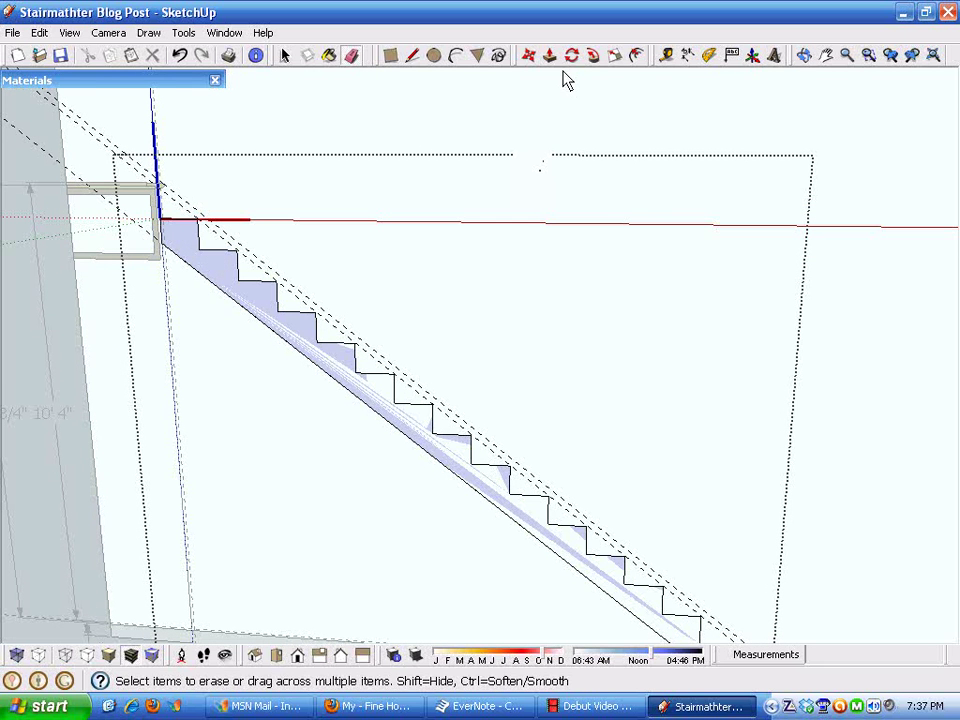
{"action": "left_click", "coordinate": [551, 57]}
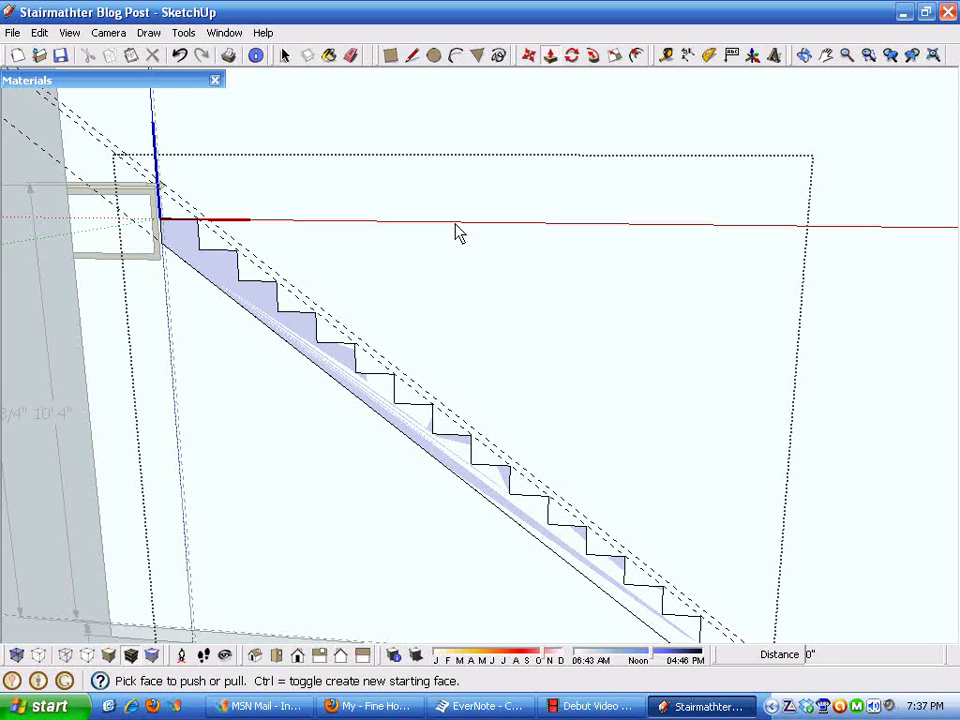
{"action": "left_click_drag", "start_coordinate": [284, 318], "coordinate": [257, 313]}
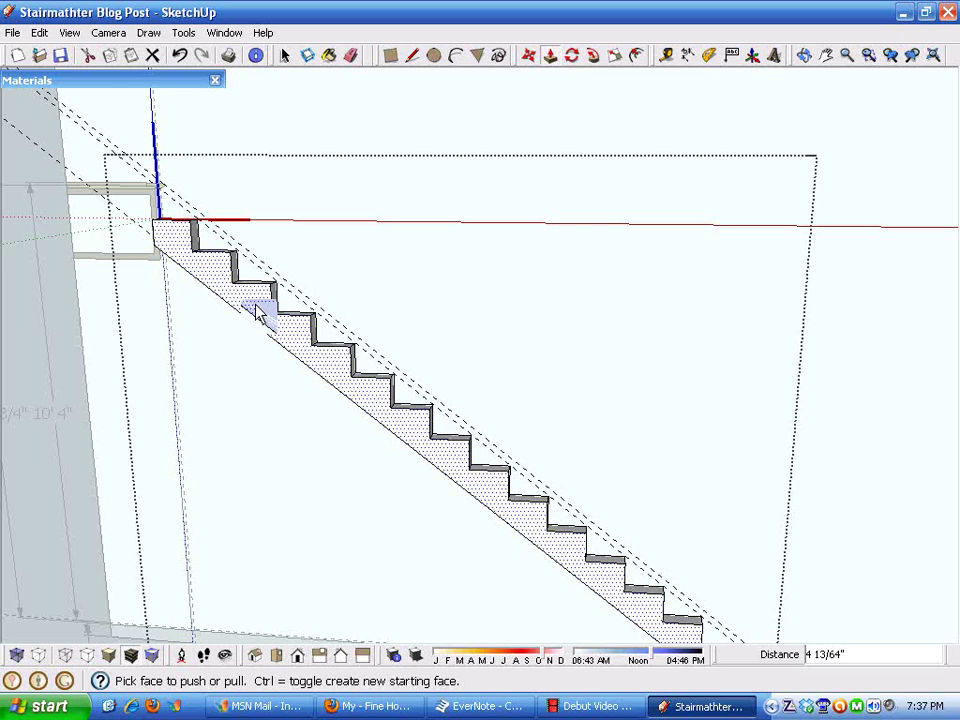
{"action": "key", "text": "Return"}
{"action": "scroll", "coordinate": [240, 292], "scroll_direction": "down", "scroll_amount": 2}
{"action": "middle_click_drag", "start_coordinate": [240, 292], "coordinate": [480, 287]}
{"action": "key", "text": "space"}
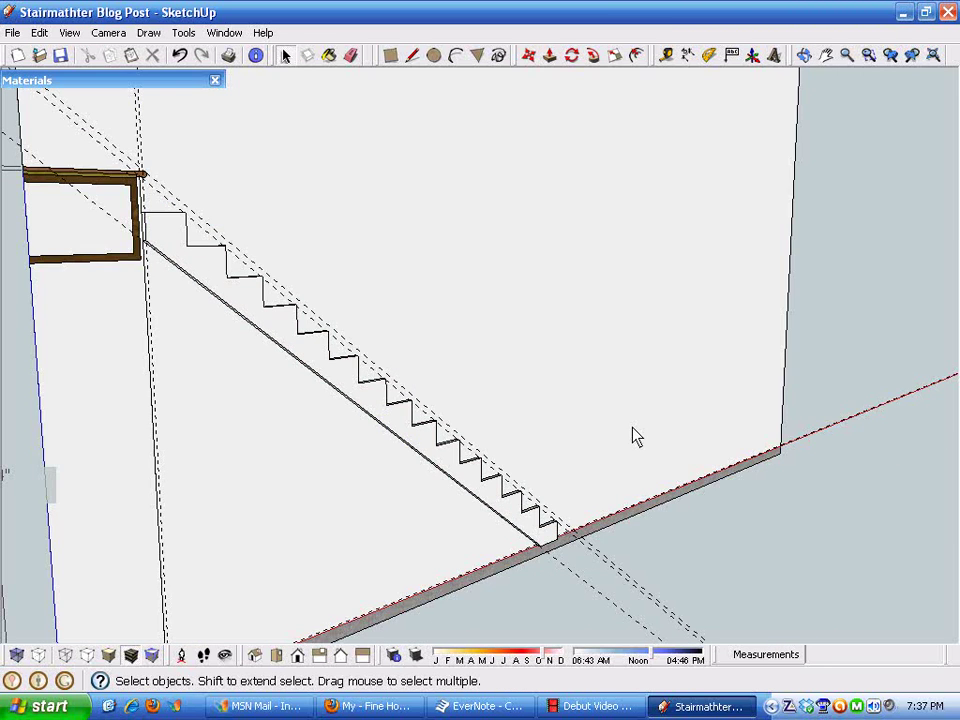
Sample the Wood_Grain_Dark material from the landing framing and paint the stringer with it
{"action": "scroll", "coordinate": [632, 428], "scroll_direction": "down", "scroll_amount": 2}
{"action": "middle_click_drag", "start_coordinate": [632, 428], "coordinate": [467, 327]}
{"action": "middle_click_drag", "start_coordinate": [368, 280], "coordinate": [266, 232], "text": "shift"}
{"action": "scroll", "coordinate": [266, 240], "scroll_direction": "up", "scroll_amount": 6}
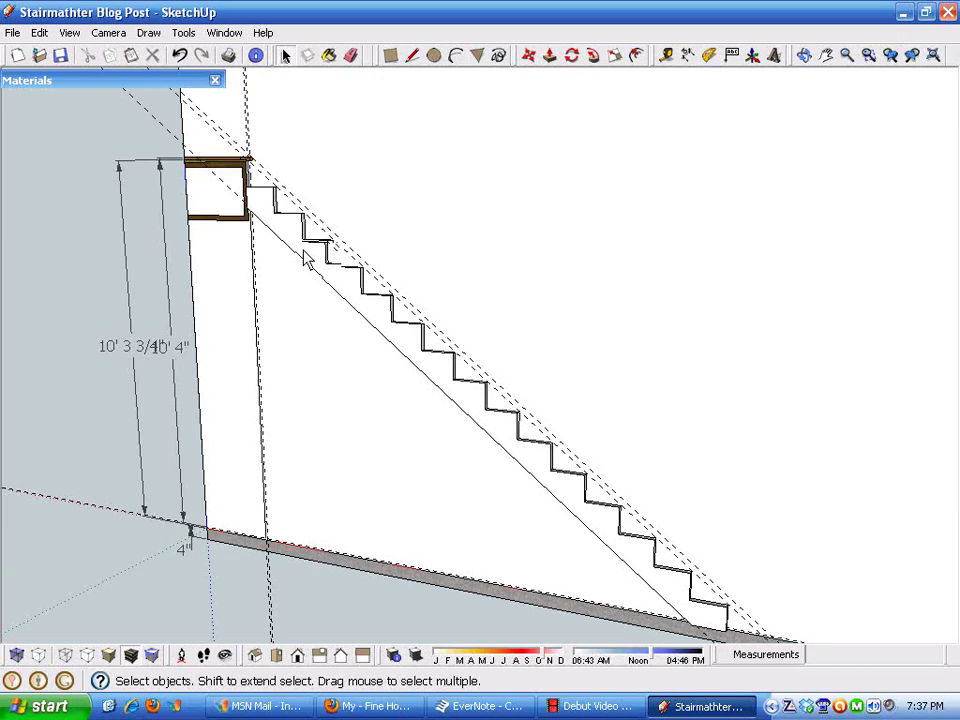
{"action": "middle_click_drag", "start_coordinate": [359, 303], "coordinate": [292, 348]}
{"action": "left_click", "coordinate": [156, 82]}
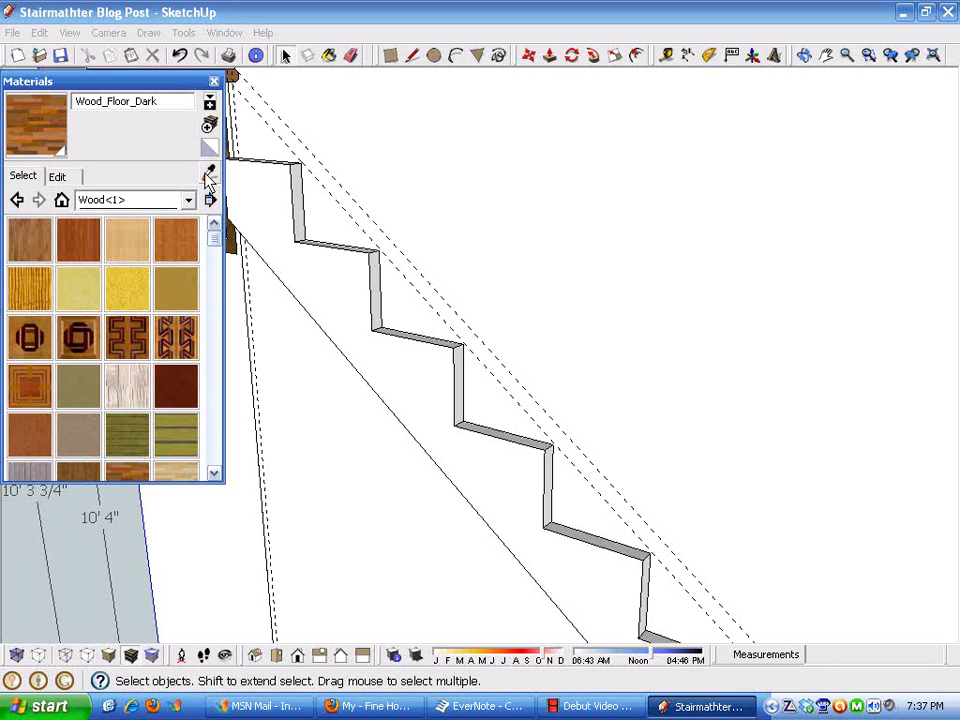
{"action": "left_click", "coordinate": [208, 176]}
{"action": "mouse_move", "coordinate": [300, 300]}
{"action": "middle_mouse_down"}
{"action": "mouse_move", "coordinate": [343, 332]}
{"action": "mouse_move", "coordinate": [375, 330]}
{"action": "middle_mouse_up"}
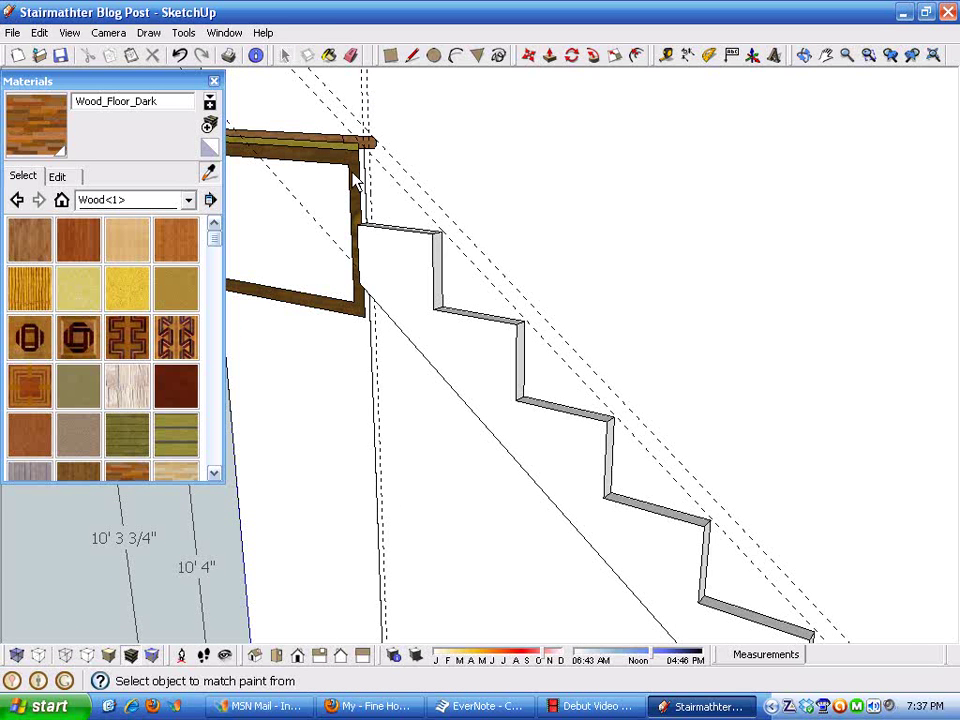
{"action": "left_click", "coordinate": [367, 205]}
{"action": "left_click", "coordinate": [405, 285]}
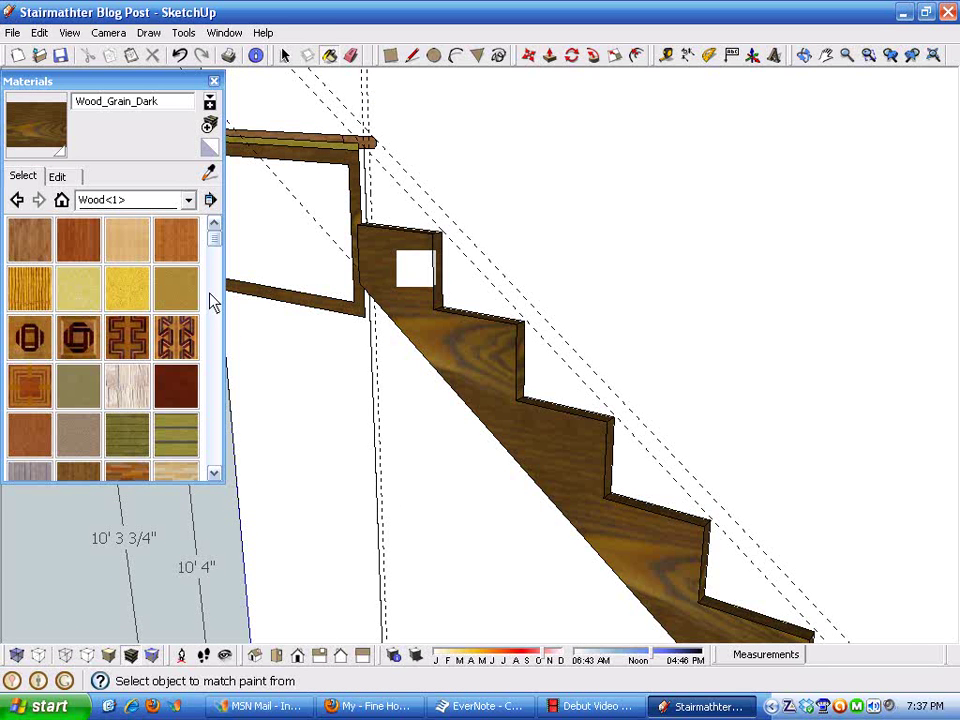
Lighten the Wood_Grain_Dark material by setting its HLS lightness to 47, and collapse the material settings
{"action": "mouse_move", "coordinate": [260, 330]}
{"action": "middle_mouse_down"}
{"action": "mouse_move", "coordinate": [567, 420]}
{"action": "mouse_move", "coordinate": [860, 445]}
{"action": "mouse_move", "coordinate": [795, 381]}
{"action": "mouse_move", "coordinate": [750, 422]}
{"action": "mouse_move", "coordinate": [628, 430]}
{"action": "middle_mouse_up"}
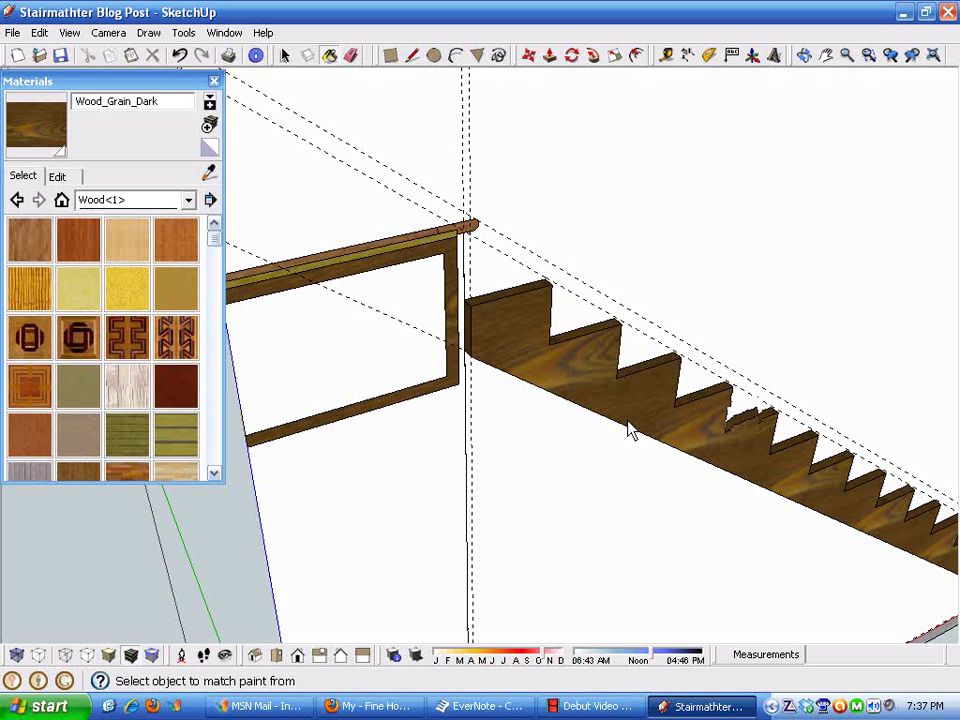
{"action": "mouse_move", "coordinate": [474, 392]}
{"action": "middle_mouse_down"}
{"action": "mouse_move", "coordinate": [499, 386]}
{"action": "mouse_move", "coordinate": [354, 326]}
{"action": "mouse_move", "coordinate": [460, 333]}
{"action": "middle_mouse_up"}
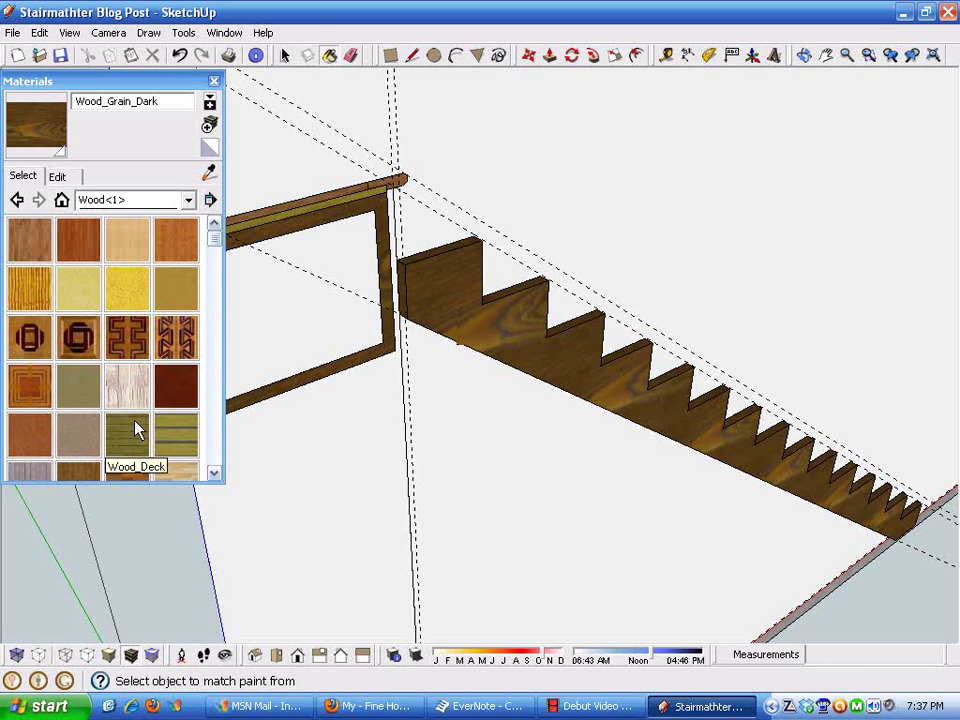
{"action": "left_click", "coordinate": [58, 177]}
{"action": "left_click_drag", "start_coordinate": [52, 308], "coordinate": [88, 302]}
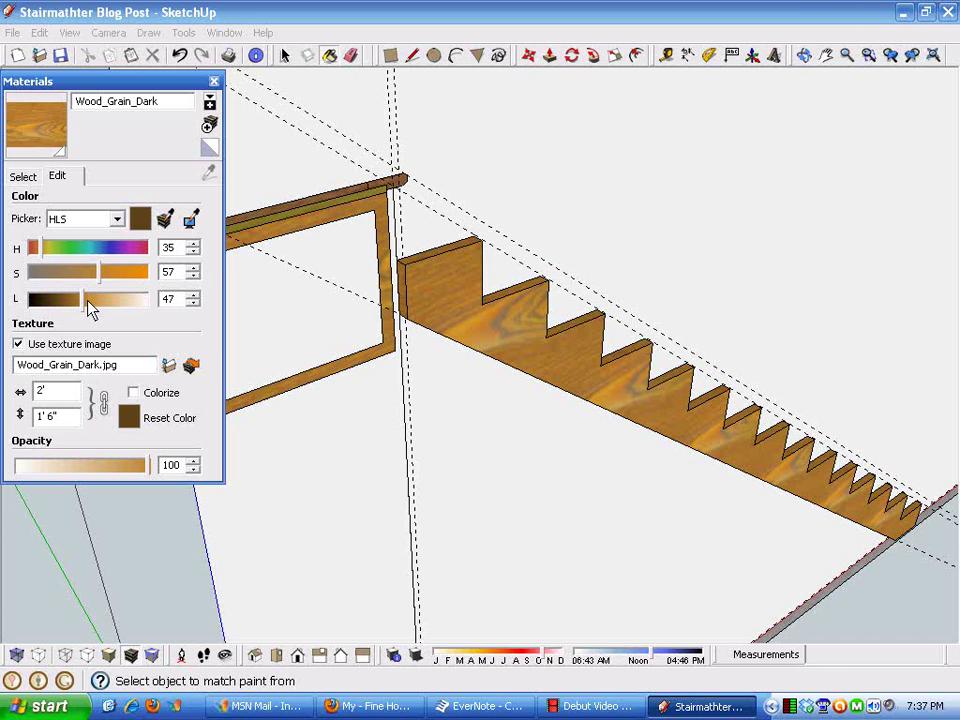
{"action": "left_click", "coordinate": [157, 82]}
{"action": "mouse_move", "coordinate": [128, 357]}
{"action": "middle_mouse_down"}
{"action": "mouse_move", "coordinate": [392, 392]}
{"action": "mouse_move", "coordinate": [628, 555]}
{"action": "mouse_move", "coordinate": [556, 460]}
{"action": "mouse_move", "coordinate": [450, 446]}
{"action": "mouse_move", "coordinate": [478, 538]}
{"action": "mouse_move", "coordinate": [416, 489]}
{"action": "mouse_move", "coordinate": [325, 557]}
{"action": "mouse_move", "coordinate": [244, 579]}
{"action": "mouse_move", "coordinate": [336, 647]}
{"action": "mouse_move", "coordinate": [651, 546]}
{"action": "mouse_move", "coordinate": [767, 489]}
{"action": "mouse_move", "coordinate": [673, 476]}
{"action": "mouse_move", "coordinate": [549, 428]}
{"action": "mouse_move", "coordinate": [555, 450]}
{"action": "mouse_move", "coordinate": [501, 459]}
{"action": "mouse_move", "coordinate": [396, 515]}
{"action": "mouse_move", "coordinate": [396, 448]}
{"action": "mouse_move", "coordinate": [373, 439]}
{"action": "mouse_move", "coordinate": [405, 413]}
{"action": "mouse_move", "coordinate": [386, 407]}
{"action": "mouse_move", "coordinate": [397, 397]}
{"action": "mouse_move", "coordinate": [386, 381]}
{"action": "mouse_move", "coordinate": [410, 440]}
{"action": "middle_mouse_up"}
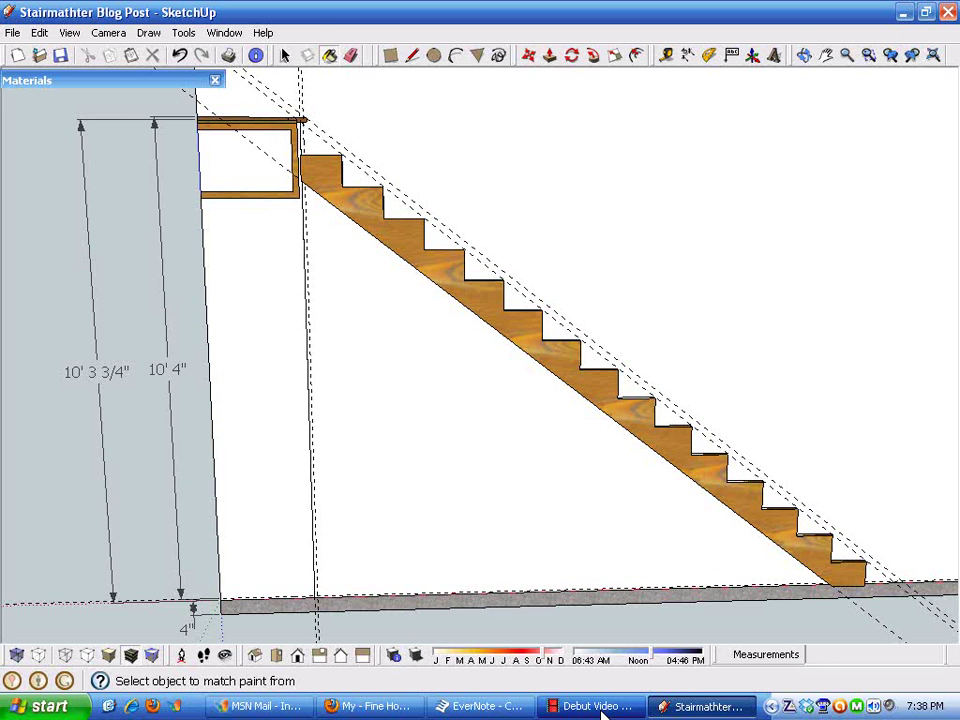